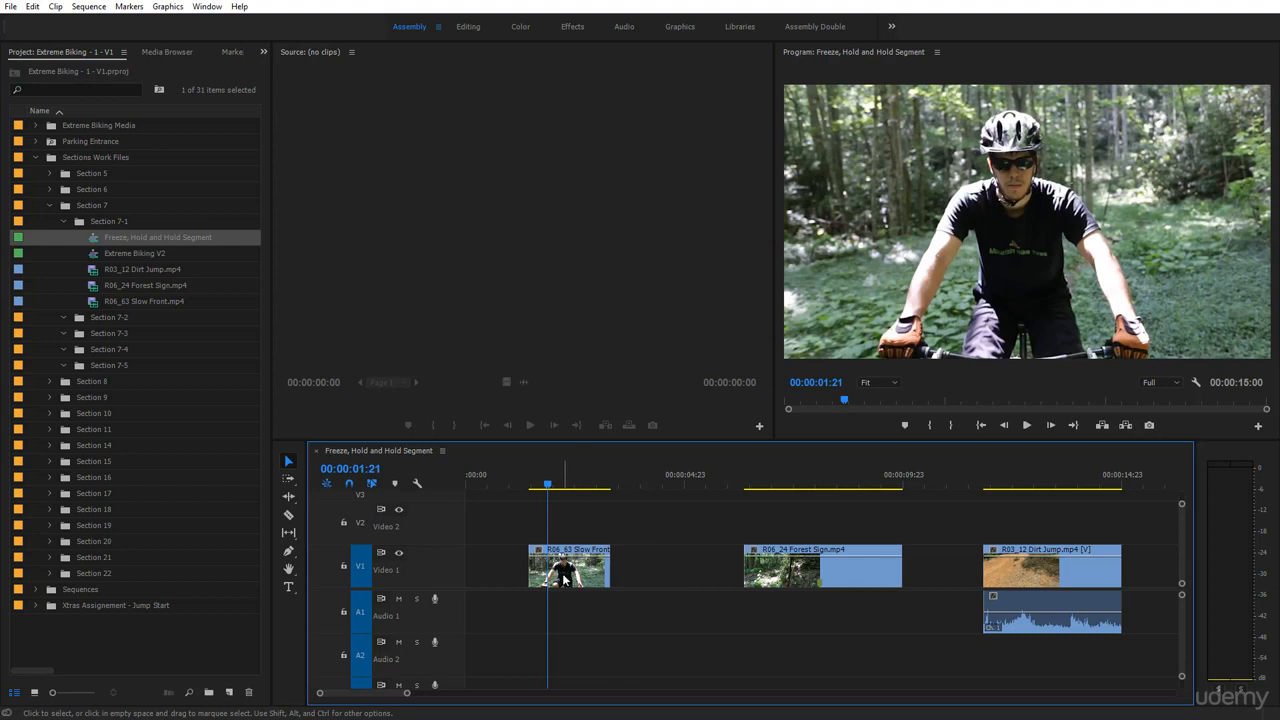
Step: Freeze the R06_63 Slow Front clip by setting its frame hold option to hold on the Playhead frame
{"action": "right_click", "coordinate": [565, 578]}
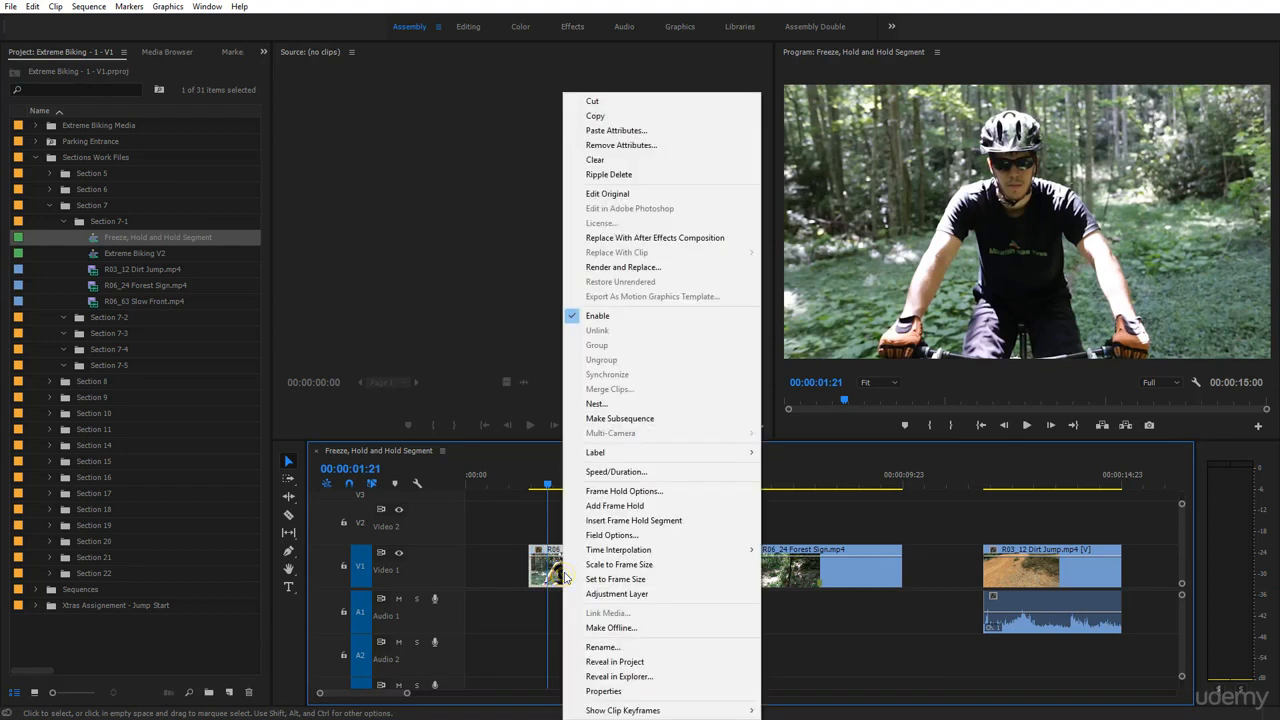
{"action": "left_click", "coordinate": [610, 497]}
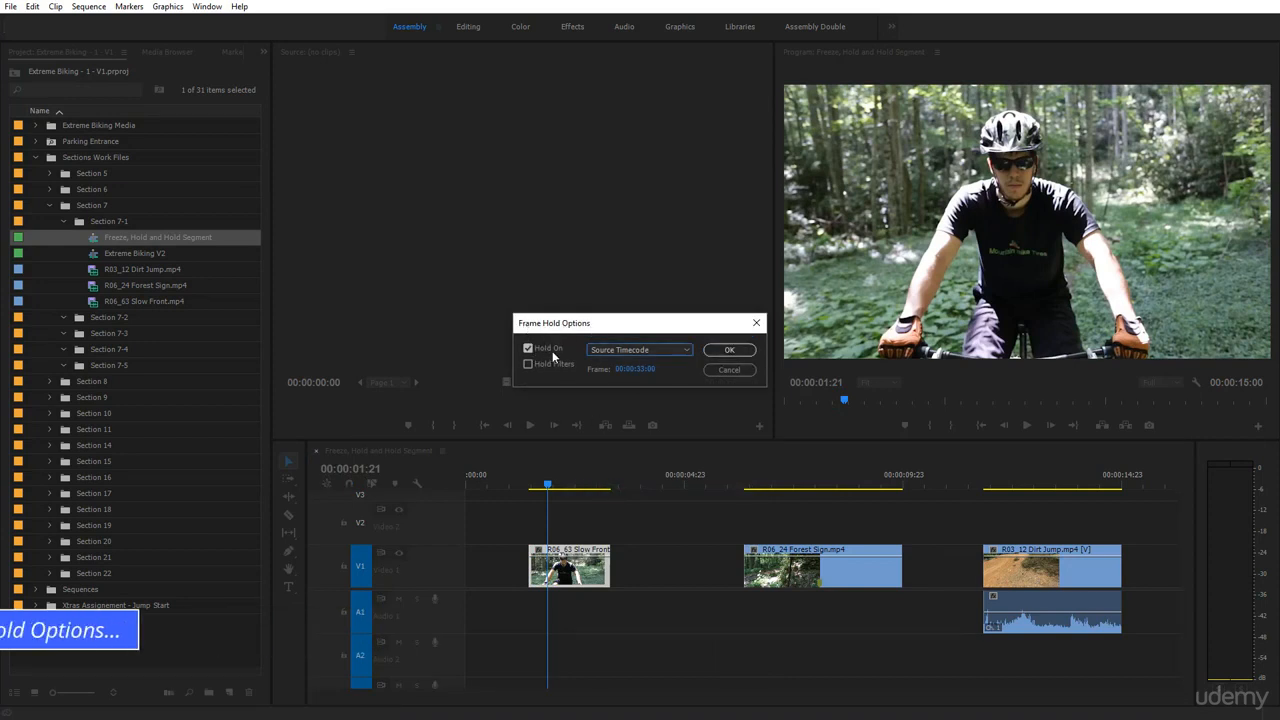
{"action": "left_click", "coordinate": [615, 350]}
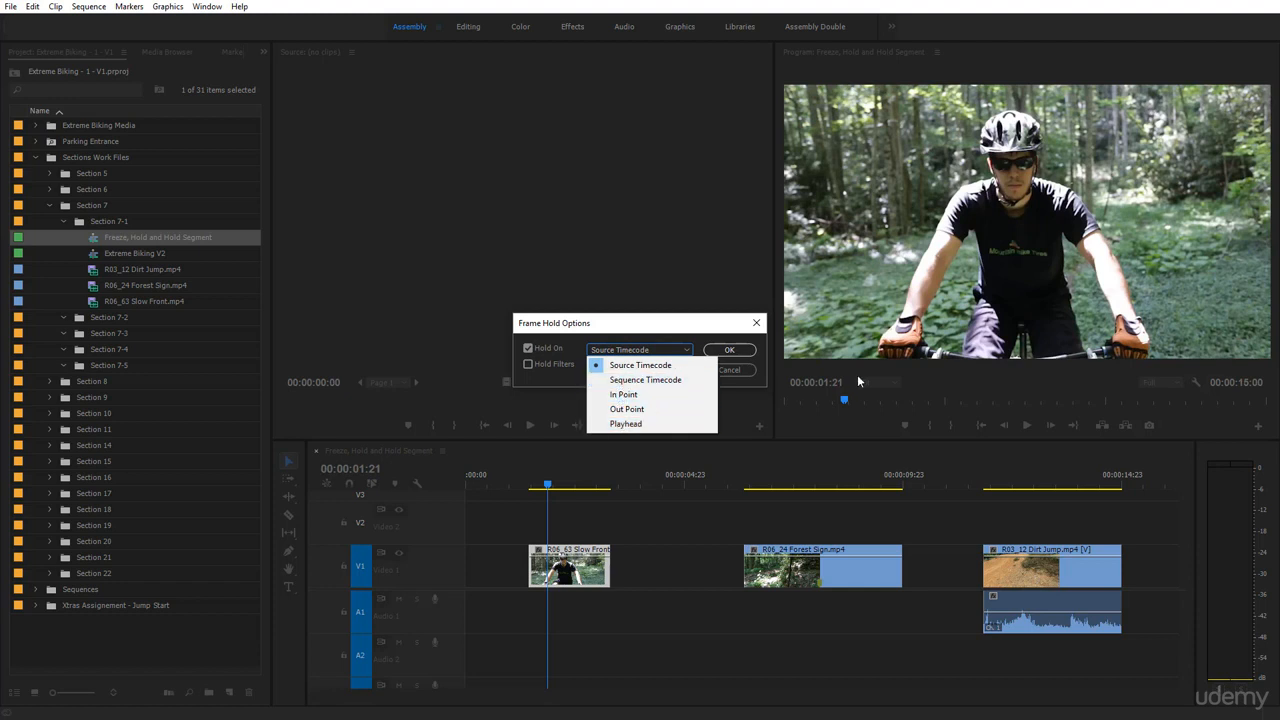
{"action": "left_click", "coordinate": [645, 424]}
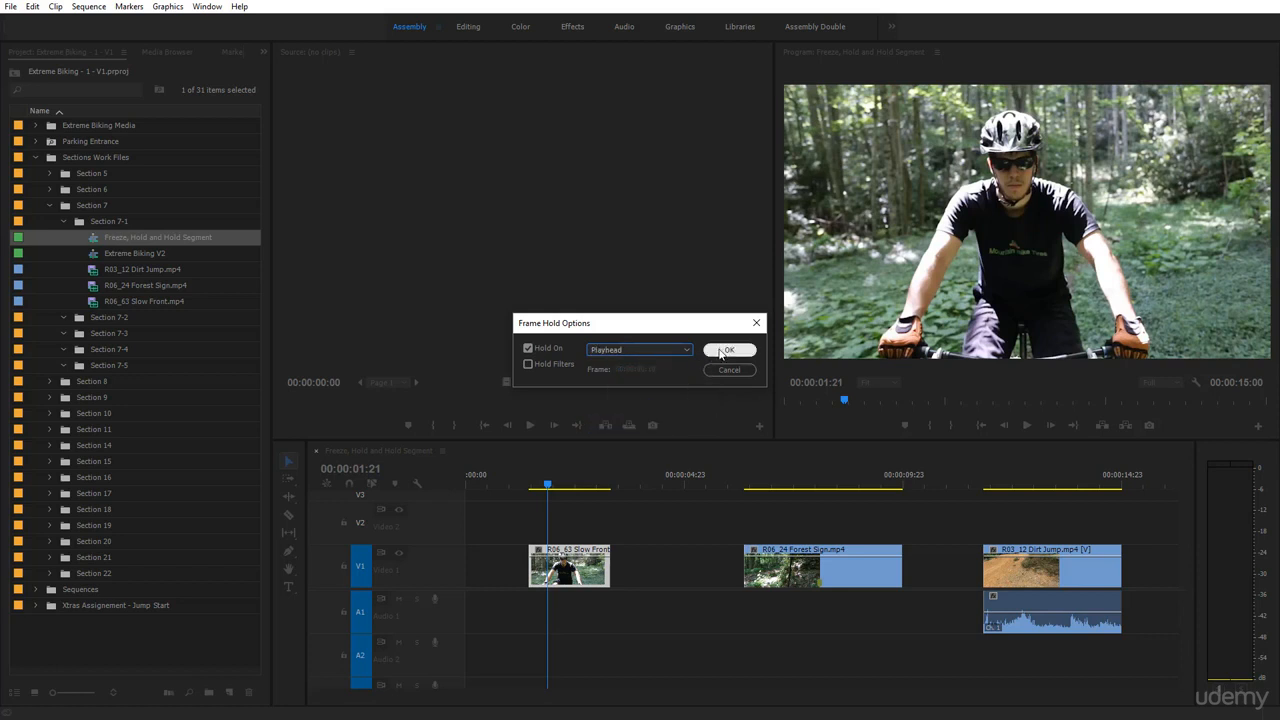
{"action": "left_click", "coordinate": [720, 351]}
Step: Play the held R06_63 Slow Front clip from its beginning to check the freeze
{"action": "left_click_drag", "start_coordinate": [548, 486], "coordinate": [532, 488]}
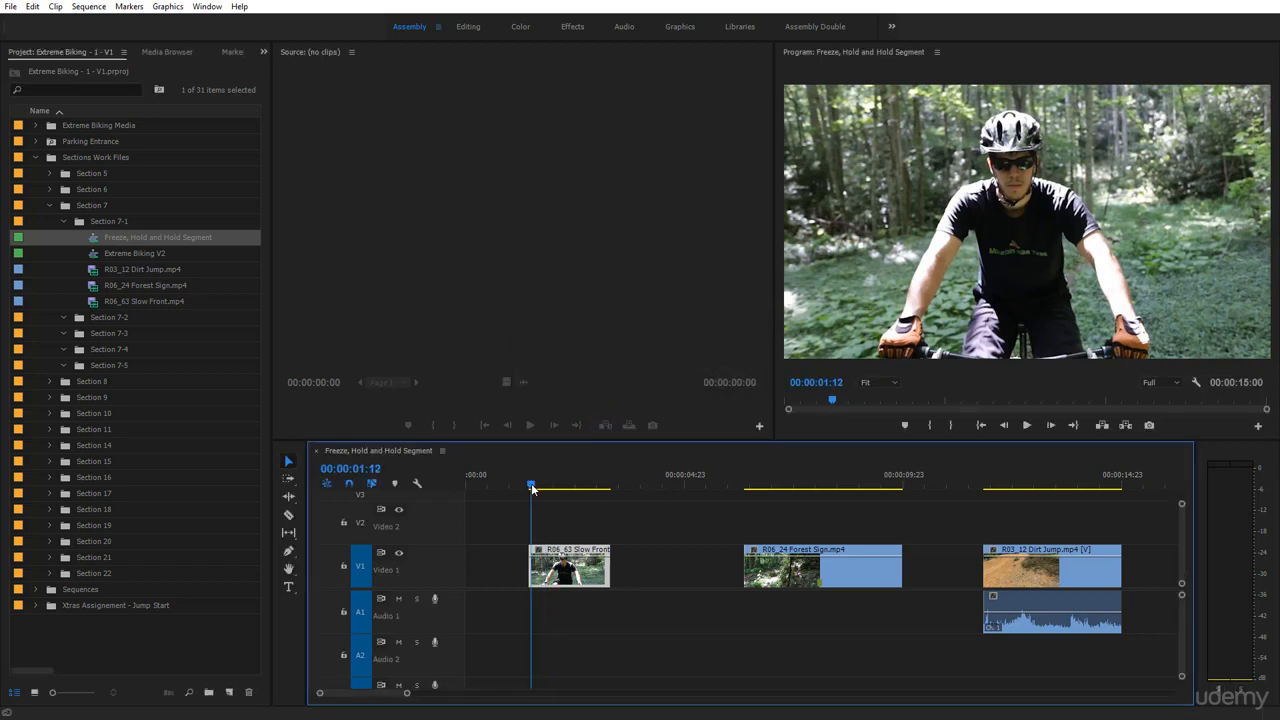
{"action": "key", "text": "space"}
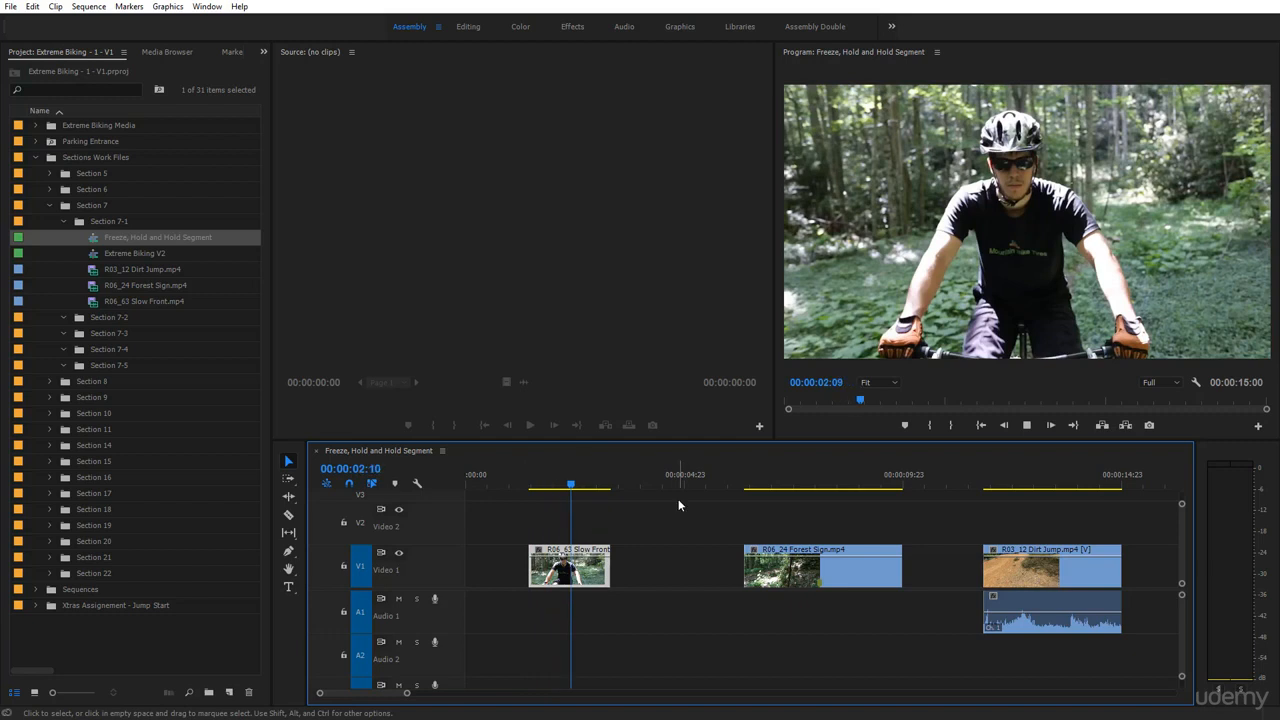
{"action": "left_click", "coordinate": [645, 484]}
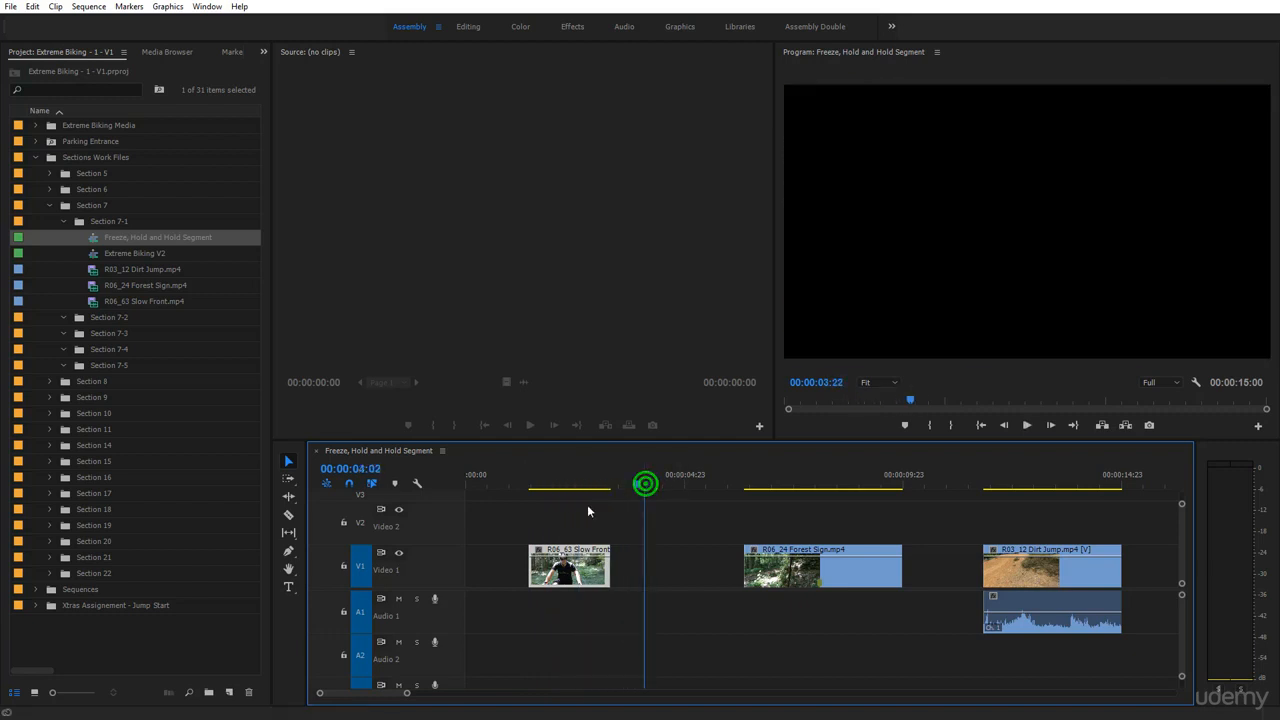
Step: Export the frame at 00:00:01:22 as a PNG named Intro-Biker, overwriting the existing file, and move the imported still into the Section 7-1 bin
{"action": "left_click_drag", "start_coordinate": [645, 484], "coordinate": [549, 500]}
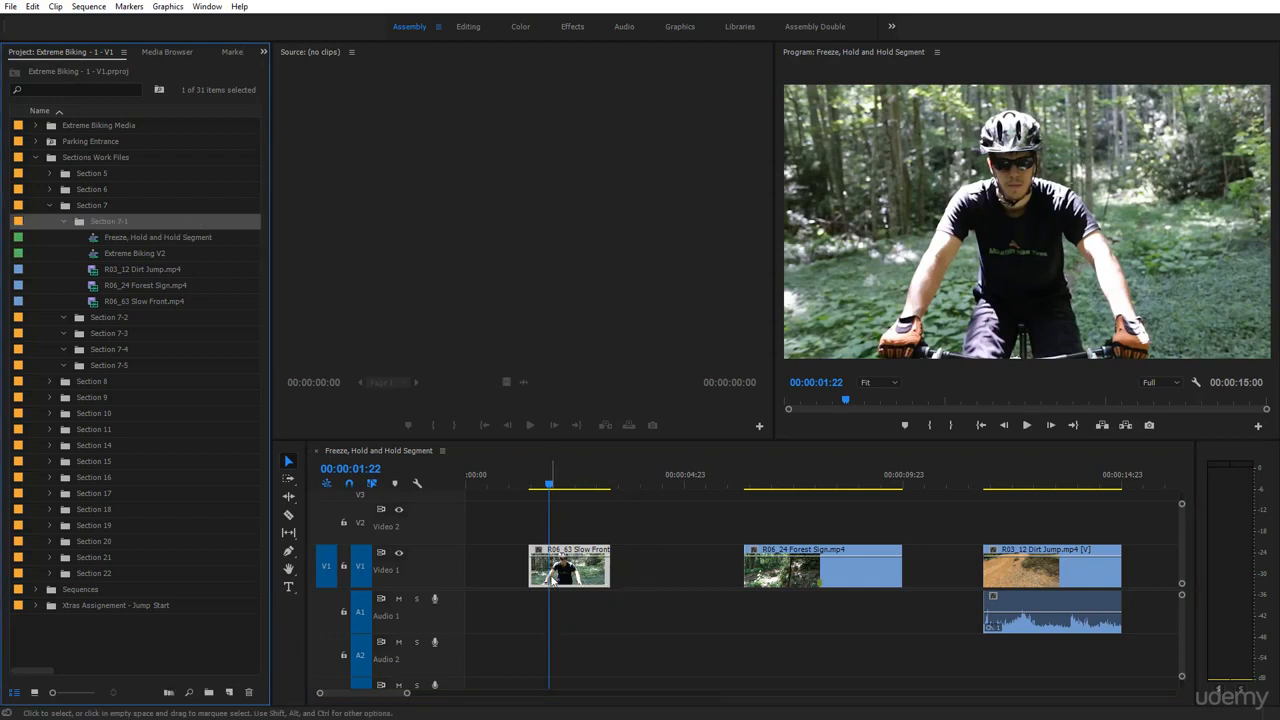
{"action": "mouse_move", "coordinate": [553, 581]}
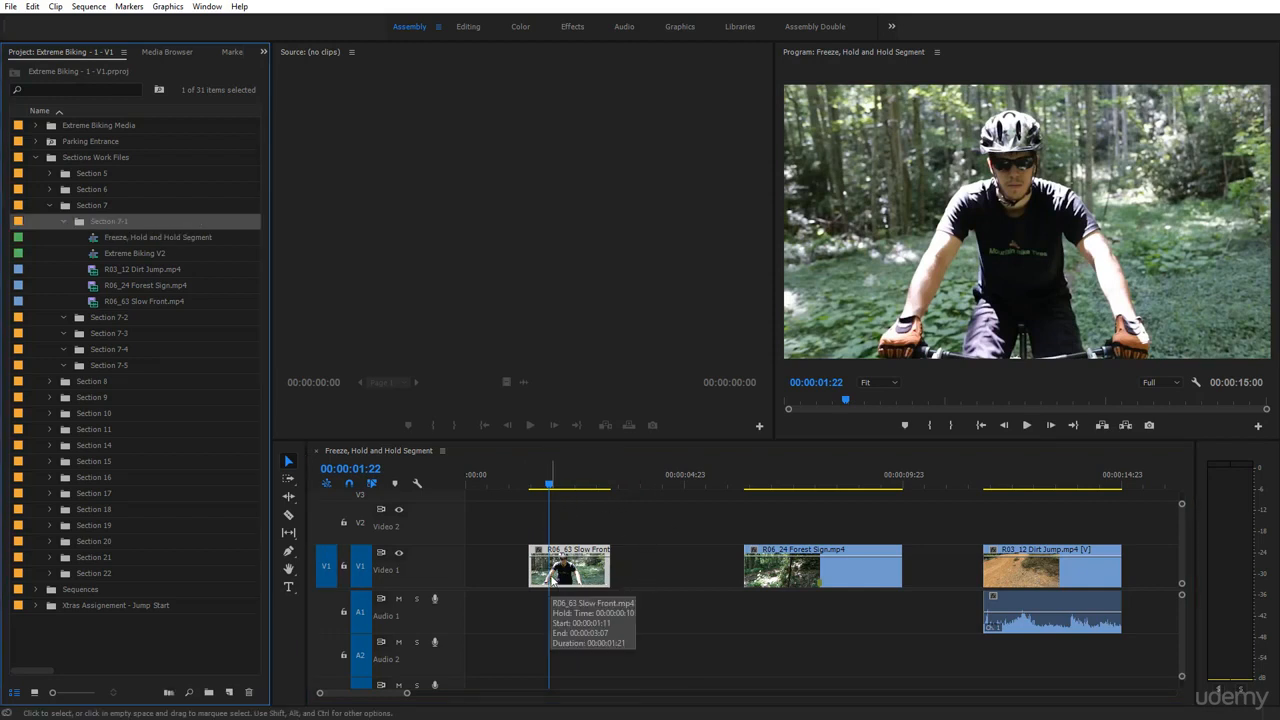
{"action": "left_click", "coordinate": [662, 583]}
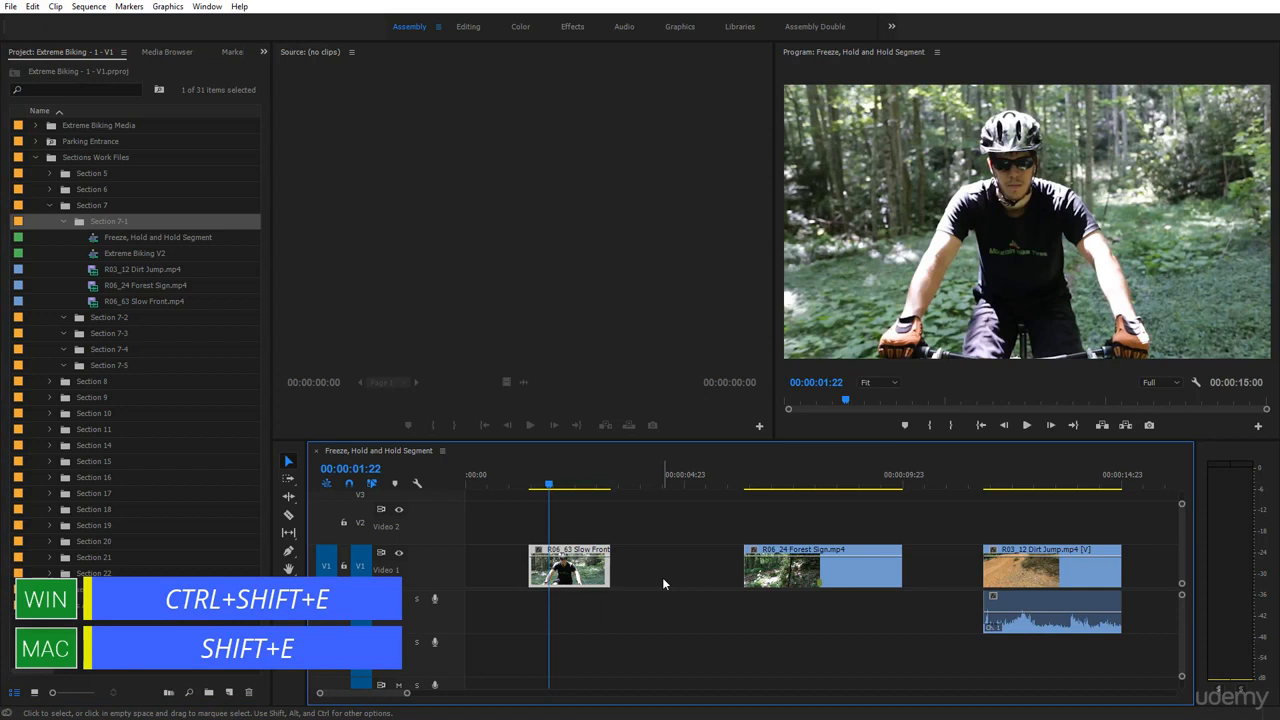
{"action": "key", "text": "ctrl+shift+e"}
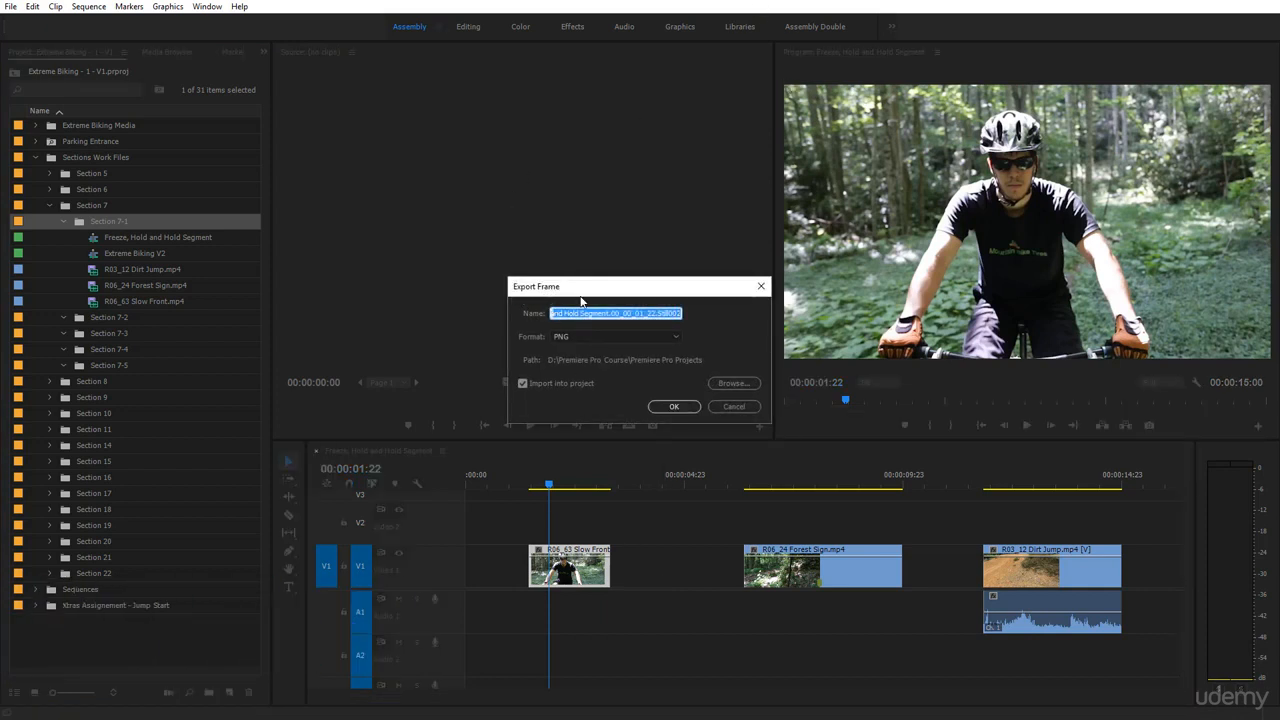
{"action": "type", "text": "F"}
{"action": "left_click", "coordinate": [571, 336]}
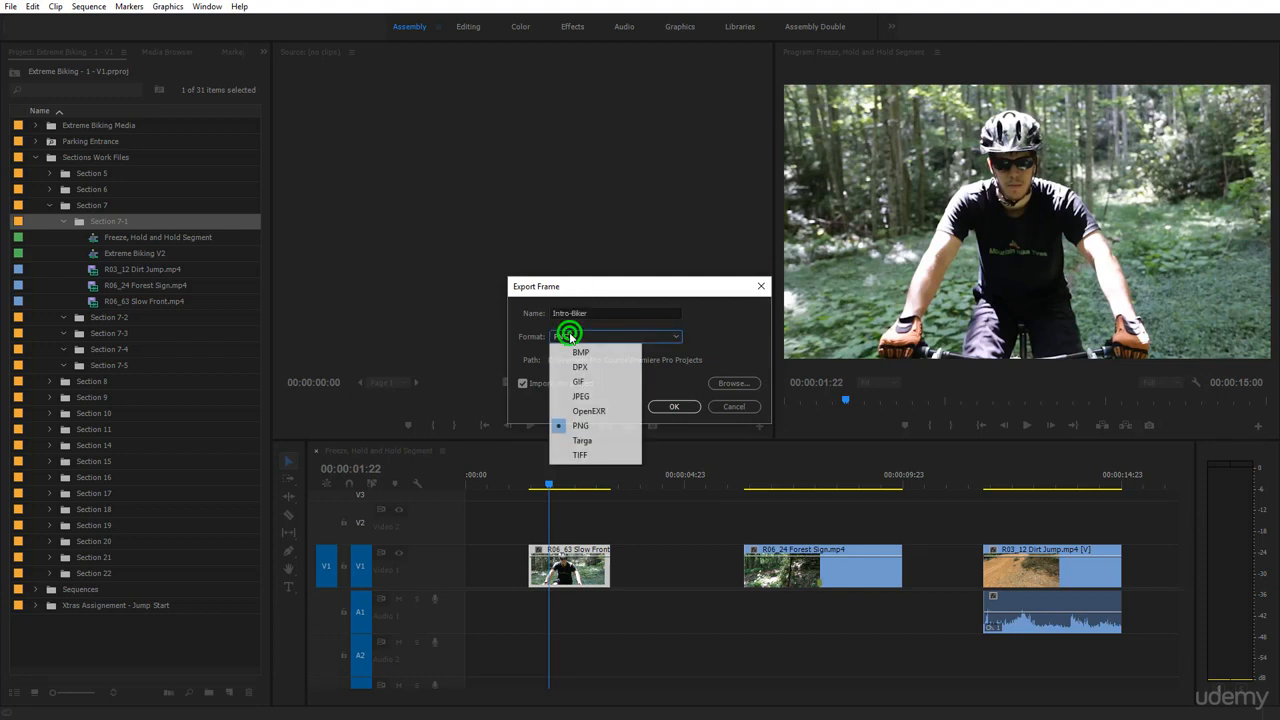
{"action": "left_click", "coordinate": [576, 428]}
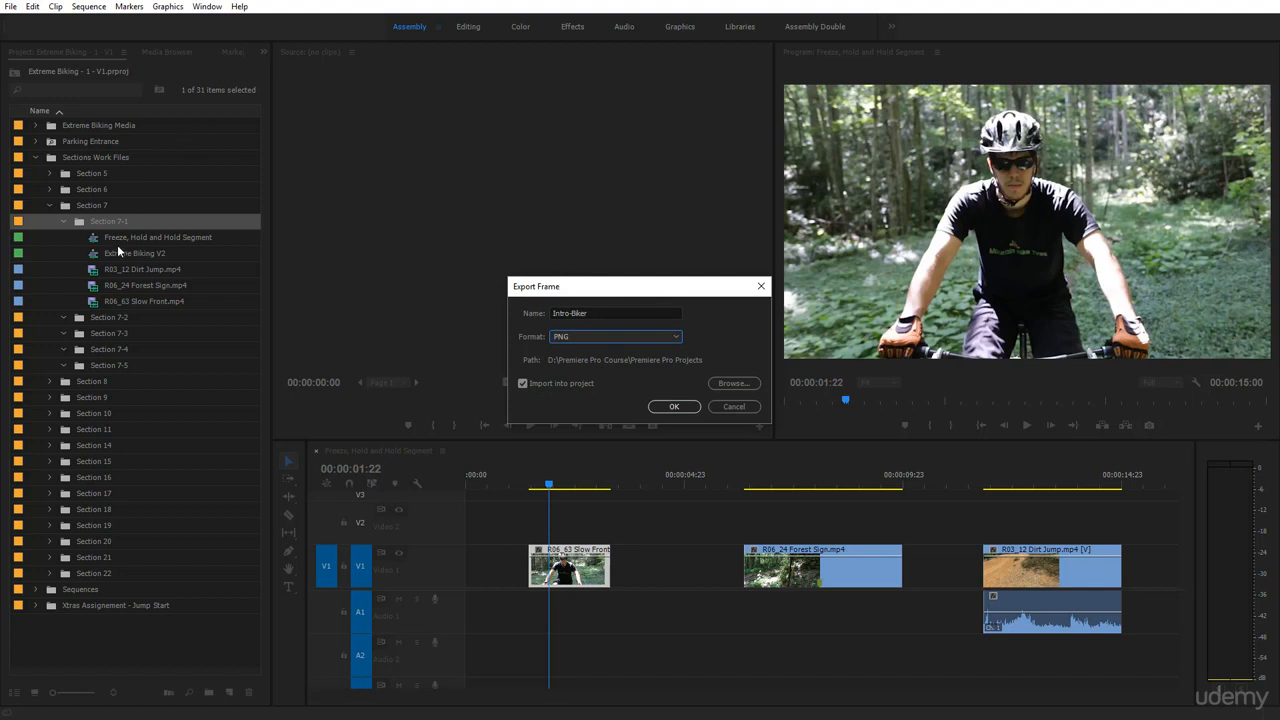
{"action": "left_click", "coordinate": [671, 407]}
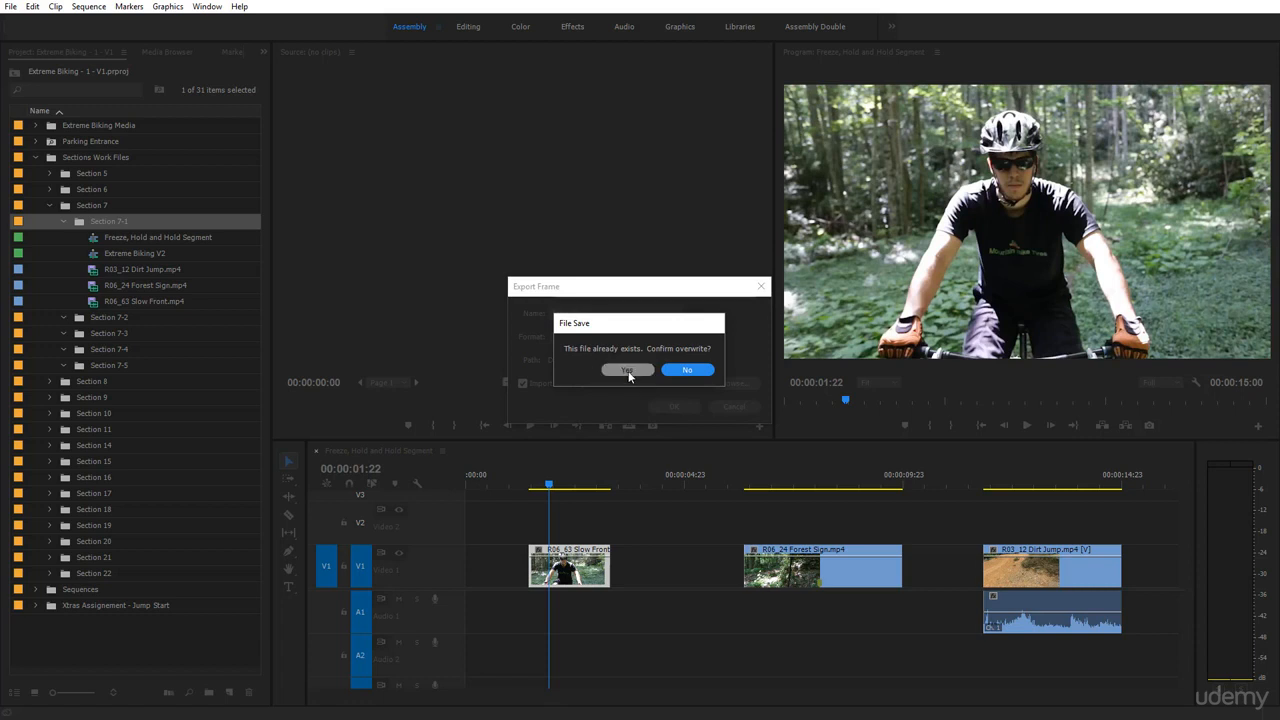
{"action": "left_click", "coordinate": [627, 369]}
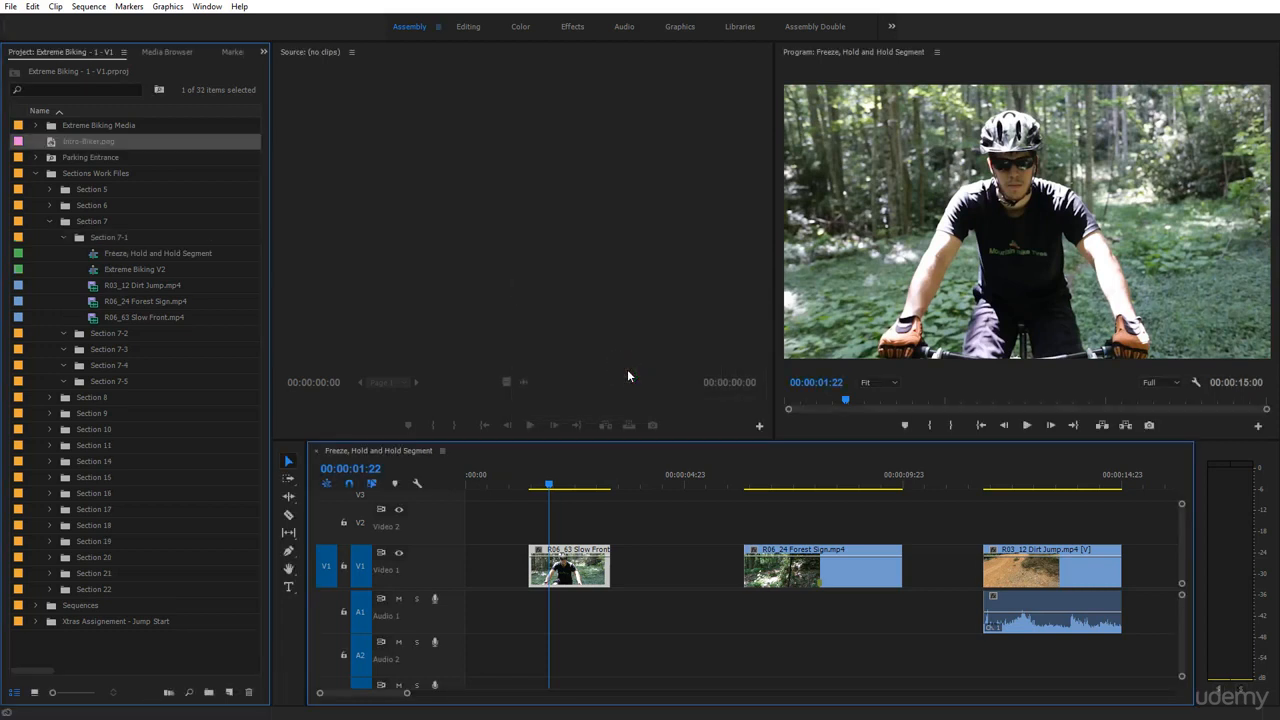
{"action": "left_click", "coordinate": [53, 142]}
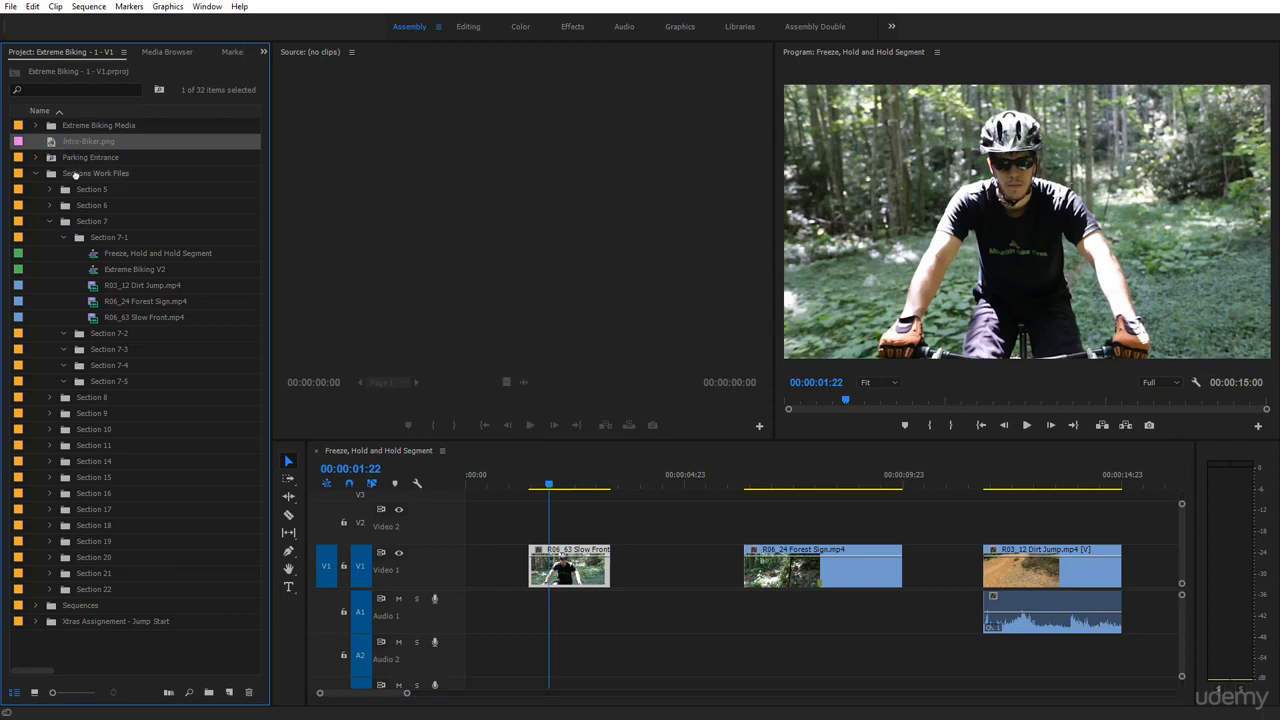
{"action": "left_click_drag", "start_coordinate": [95, 238], "coordinate": [95, 238]}
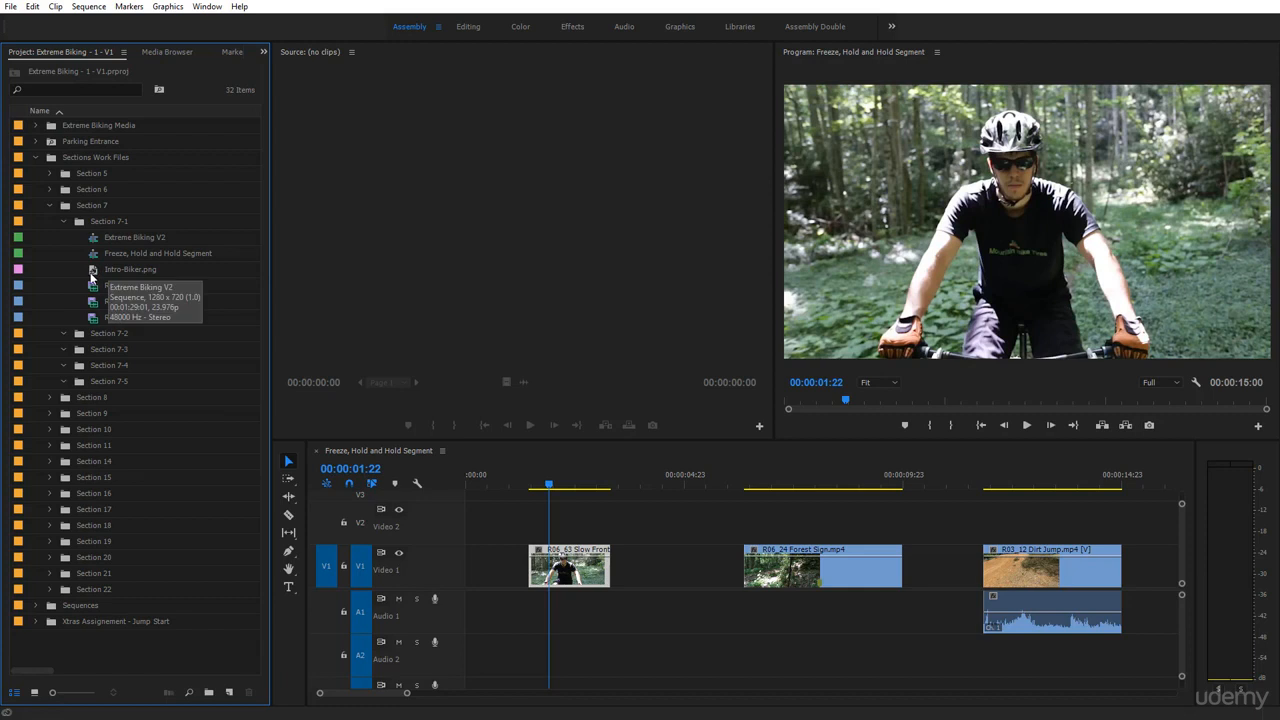
Step: Place the Intro-Biker.png still on Video 2 above the R06_63 Slow Front clip and delete it from the timeline again
{"action": "left_click_drag", "start_coordinate": [93, 269], "coordinate": [502, 530]}
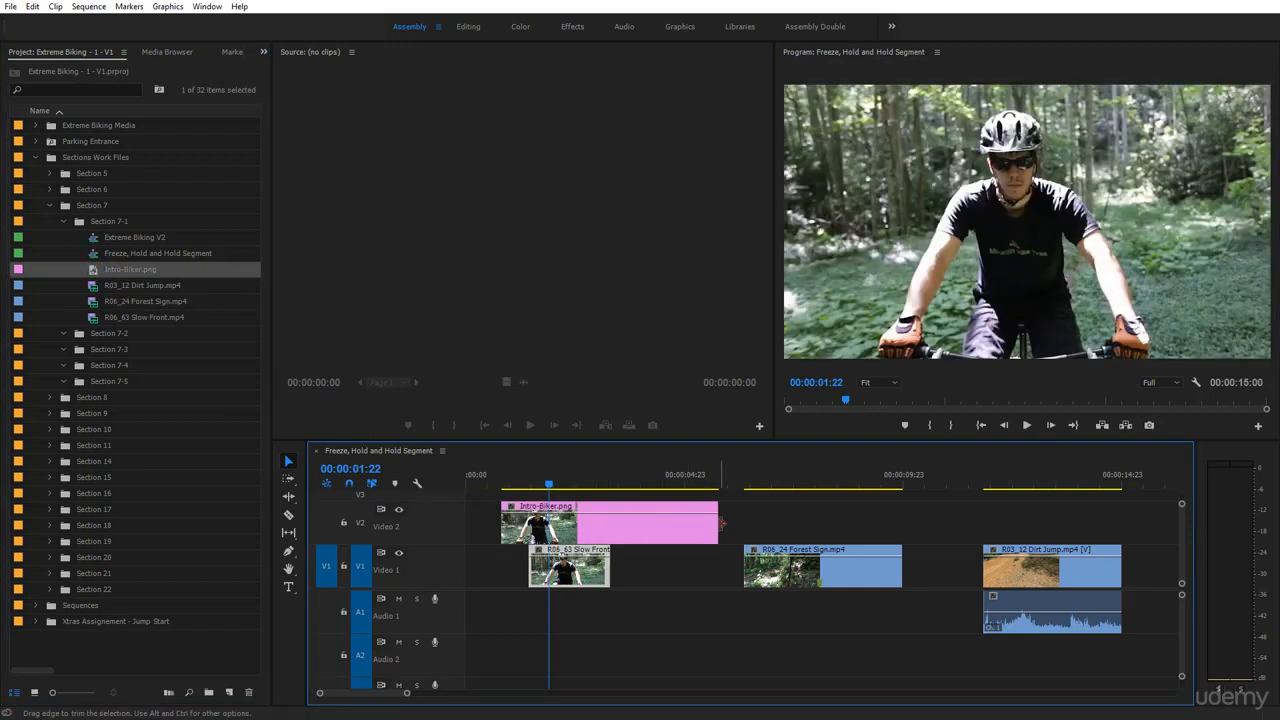
{"action": "left_click", "coordinate": [718, 522]}
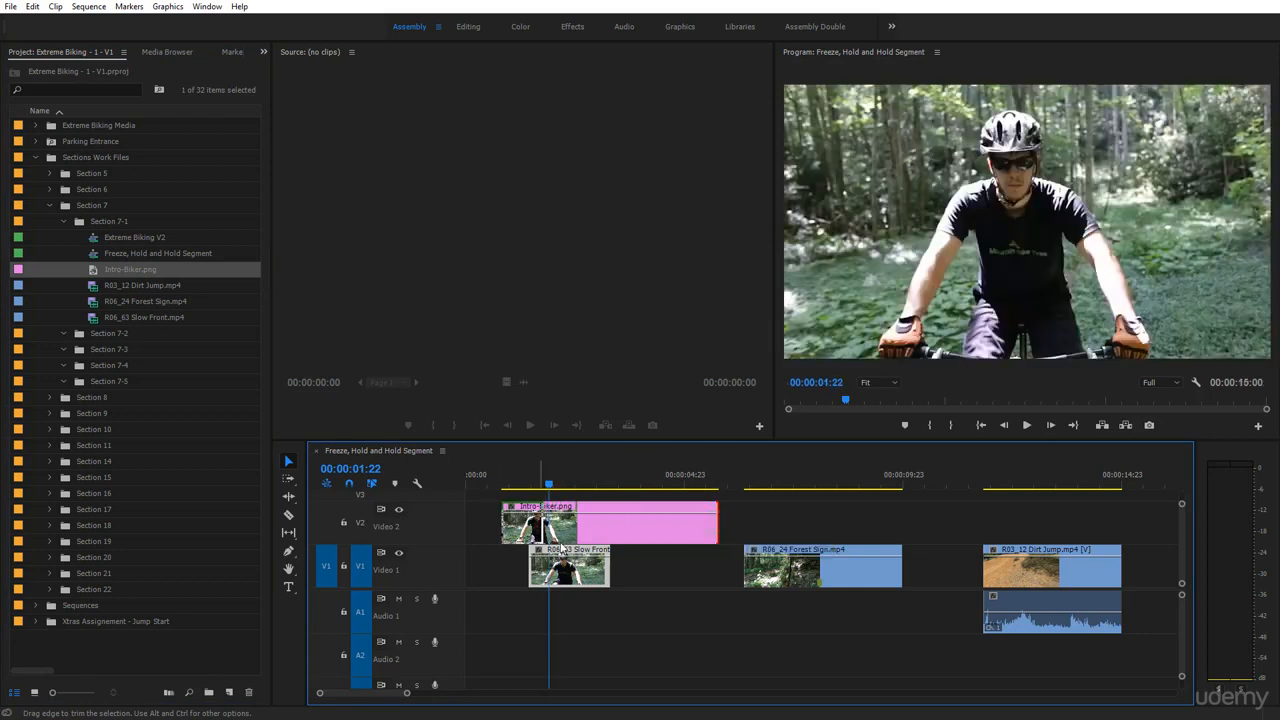
{"action": "left_click_drag", "start_coordinate": [561, 546], "coordinate": [566, 545]}
{"action": "left_click", "coordinate": [529, 532]}
{"action": "key", "text": "Delete"}
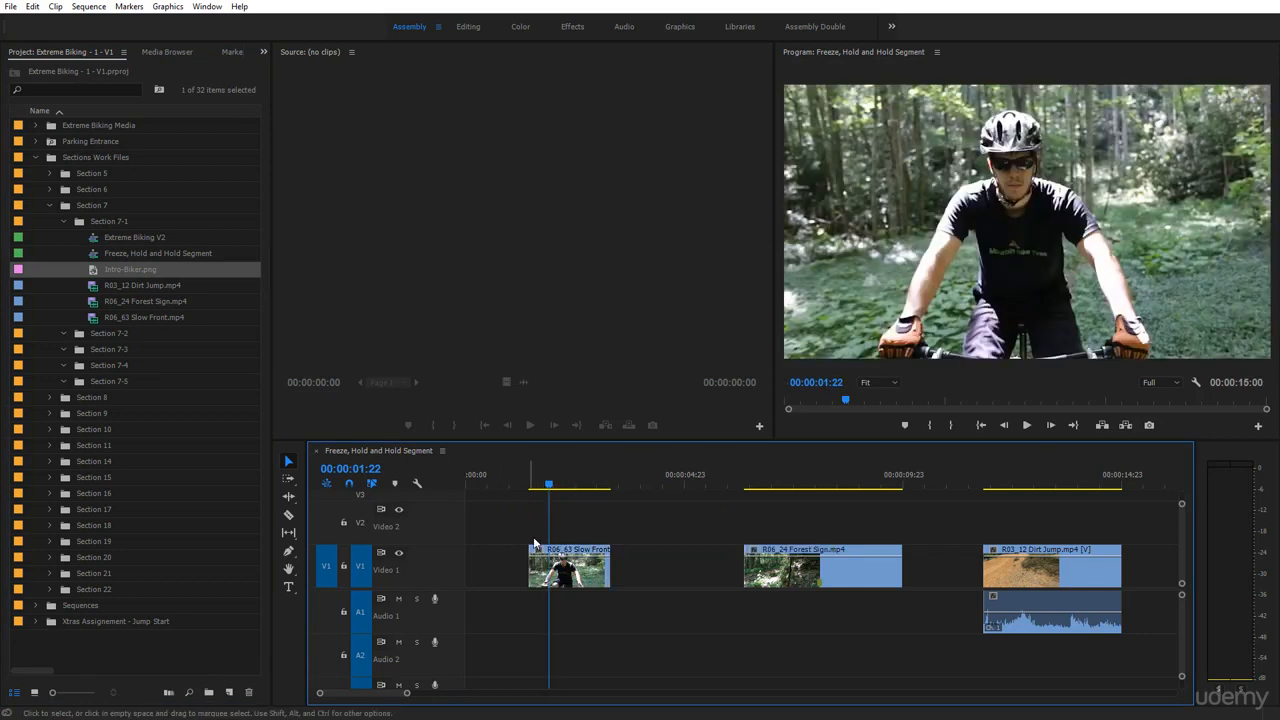
Step: Lengthen the held R06_63 Slow Front clip slightly and reposition it to start at 00:00:01:13 on Video 1
{"action": "left_click", "coordinate": [582, 578]}
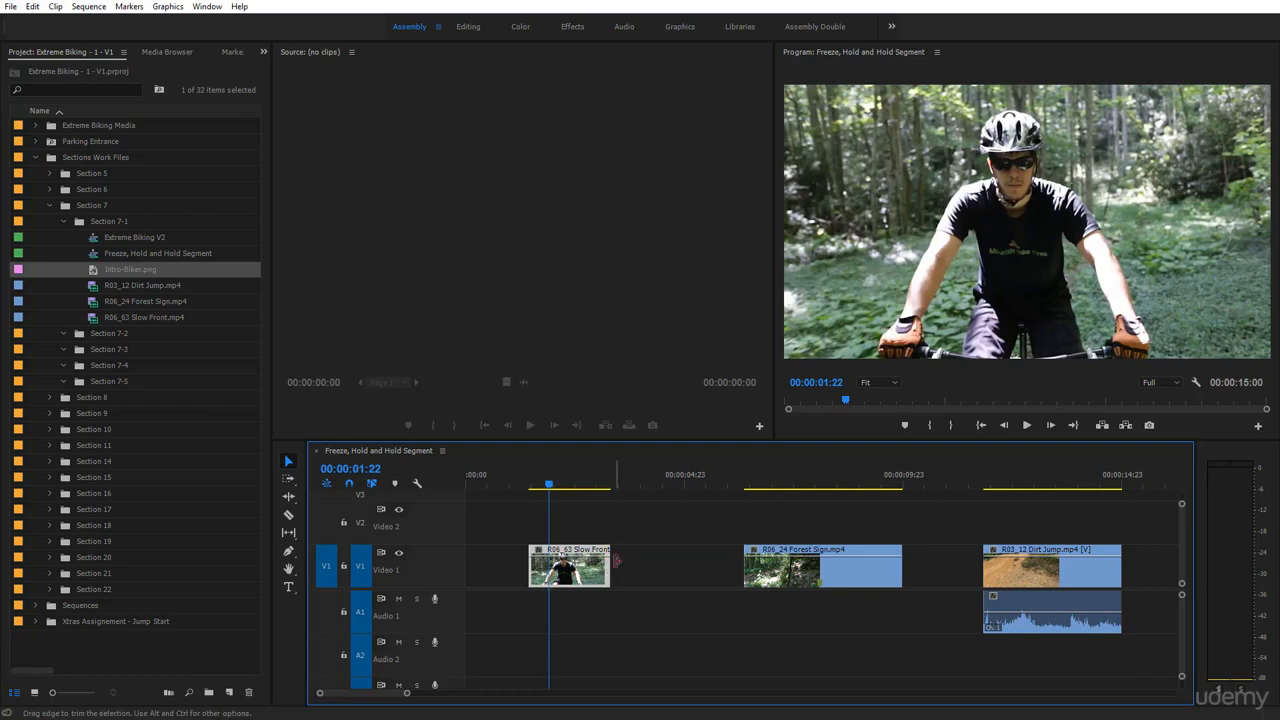
{"action": "left_click_drag", "start_coordinate": [616, 560], "coordinate": [479, 566]}
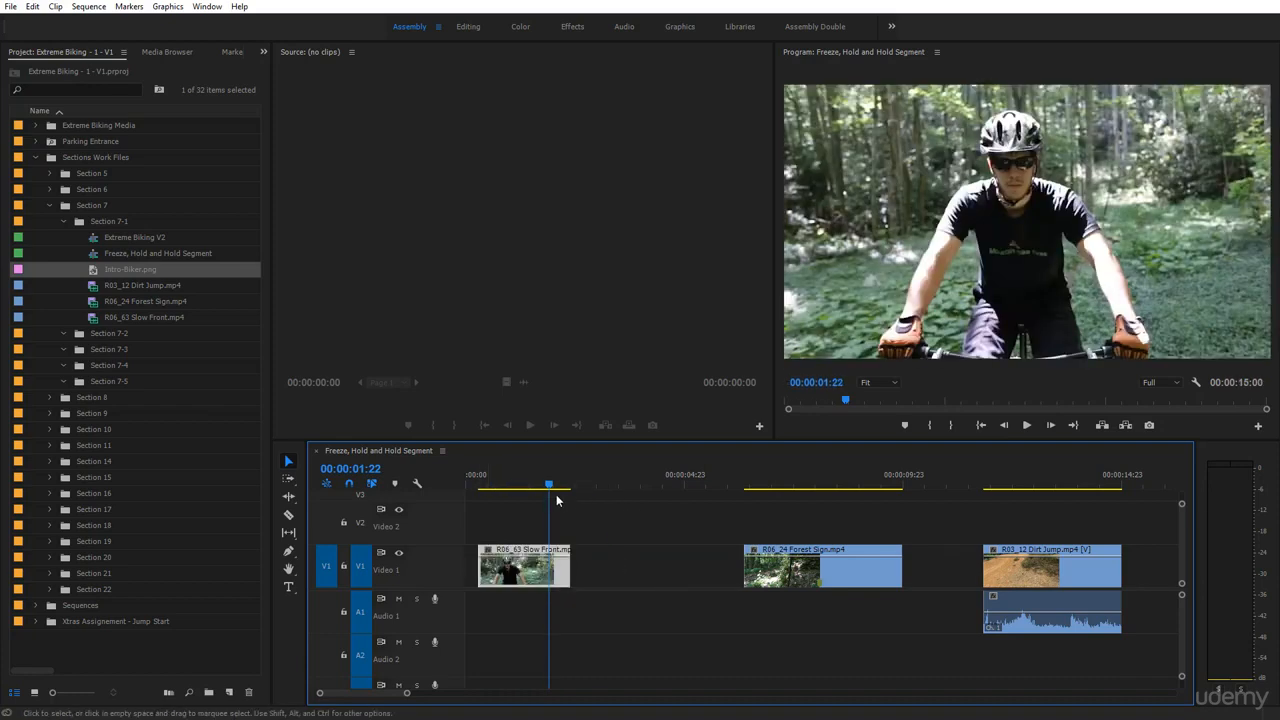
{"action": "left_click_drag", "start_coordinate": [548, 487], "coordinate": [511, 505]}
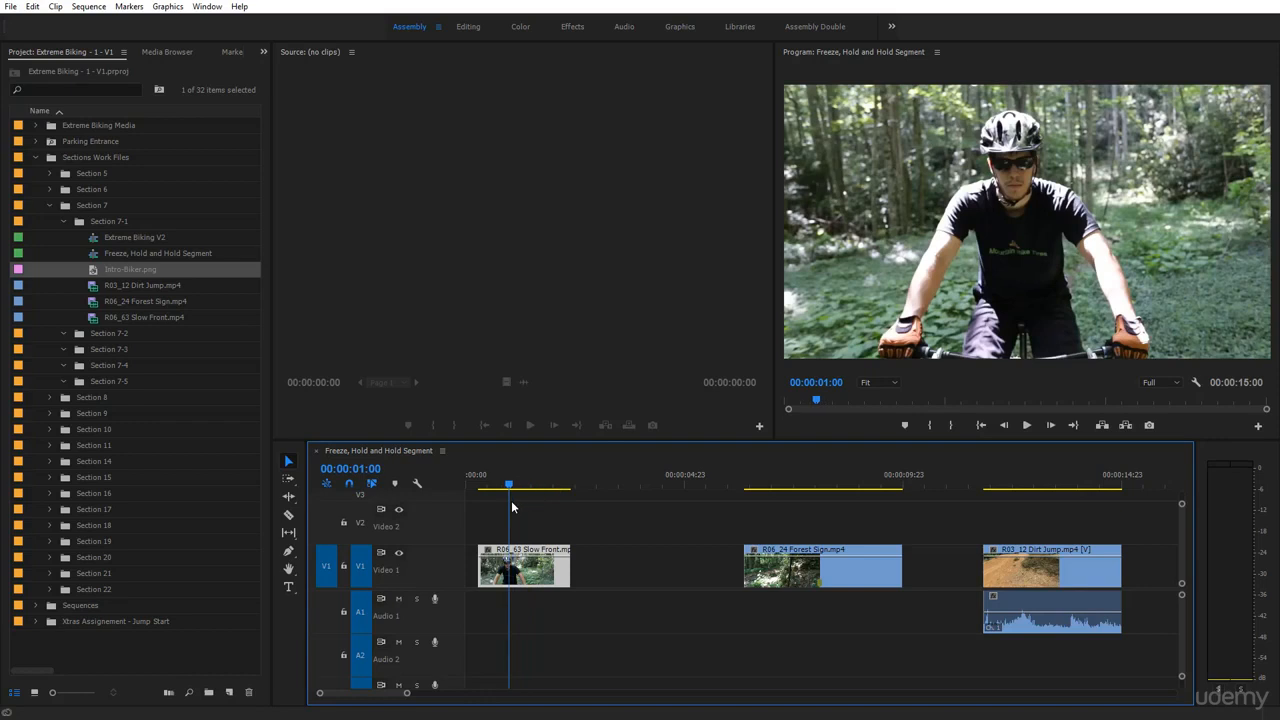
{"action": "key", "text": "space"}
{"action": "key", "text": "space"}
{"action": "left_click_drag", "start_coordinate": [558, 567], "coordinate": [613, 574]}
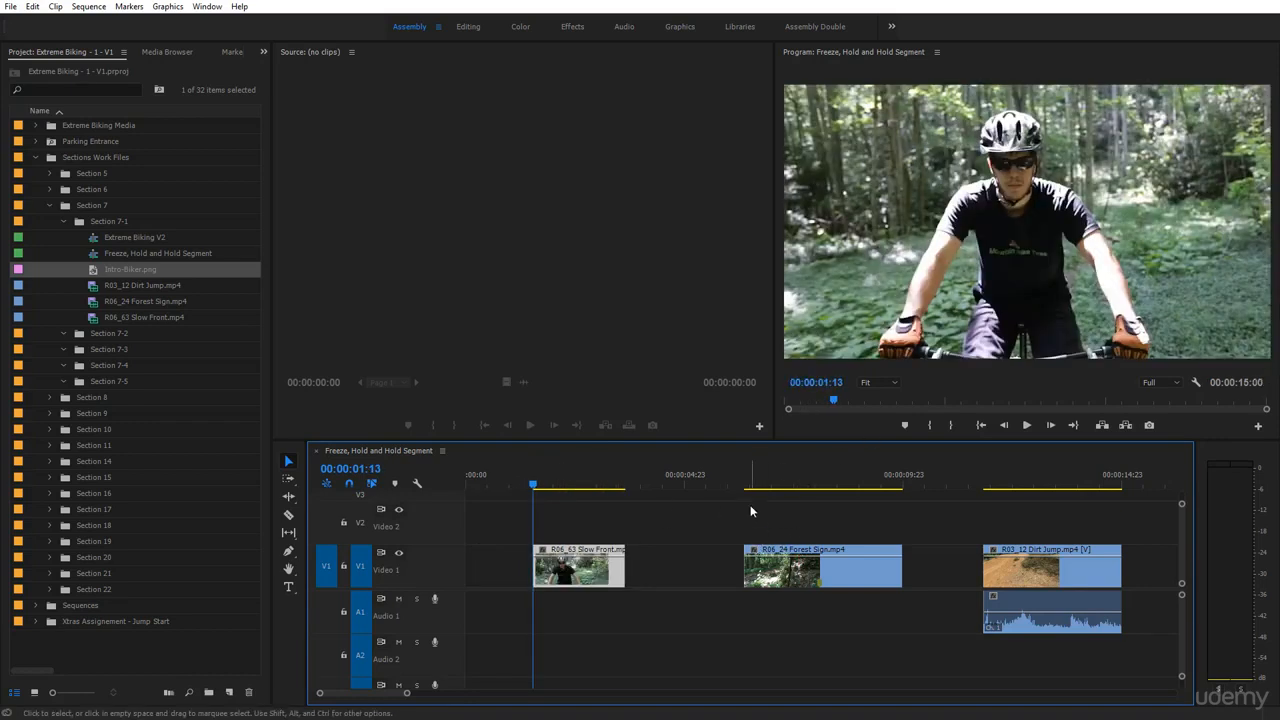
Step: Preview the R06_24 Forest Sign clip to find the frame showing the whole sign
{"action": "left_click_drag", "start_coordinate": [737, 487], "coordinate": [815, 507]}
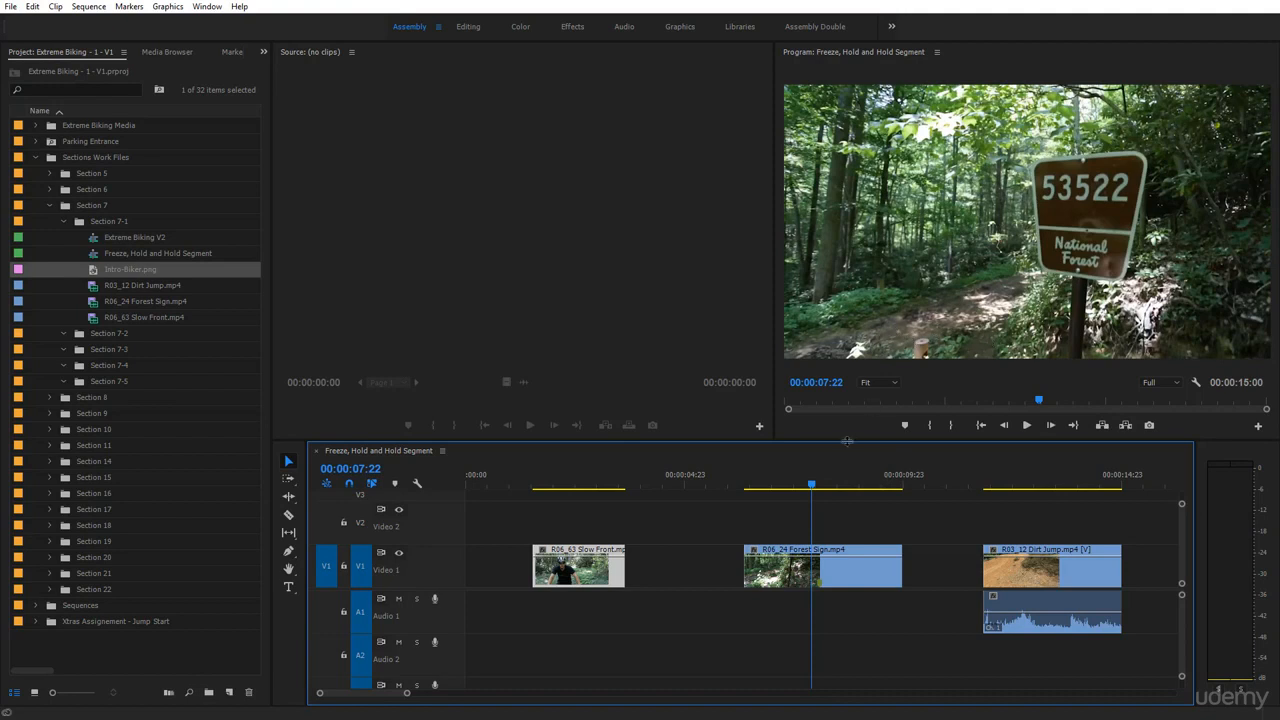
{"action": "left_click_drag", "start_coordinate": [811, 487], "coordinate": [749, 497]}
{"action": "key", "text": "space"}
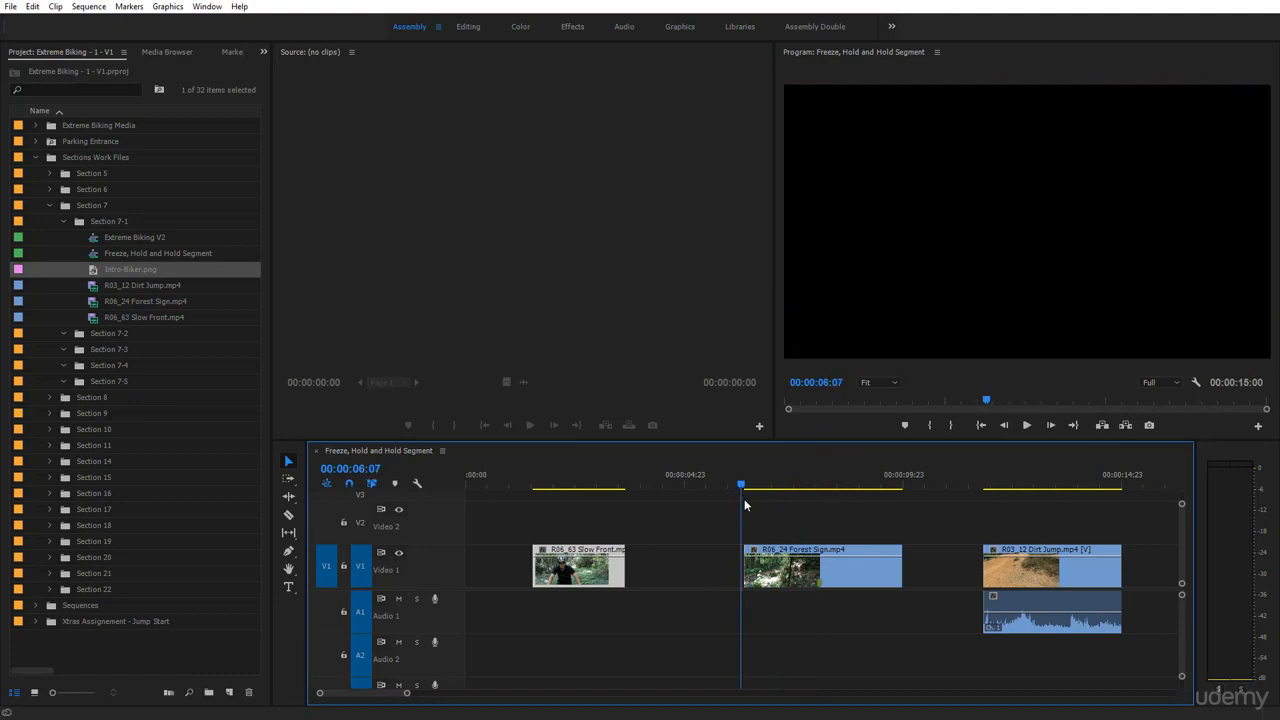
Step: Add a frame hold to the R06_24 Forest Sign clip at 00:00:07:21 and play it back from its start
{"action": "left_click", "coordinate": [810, 488]}
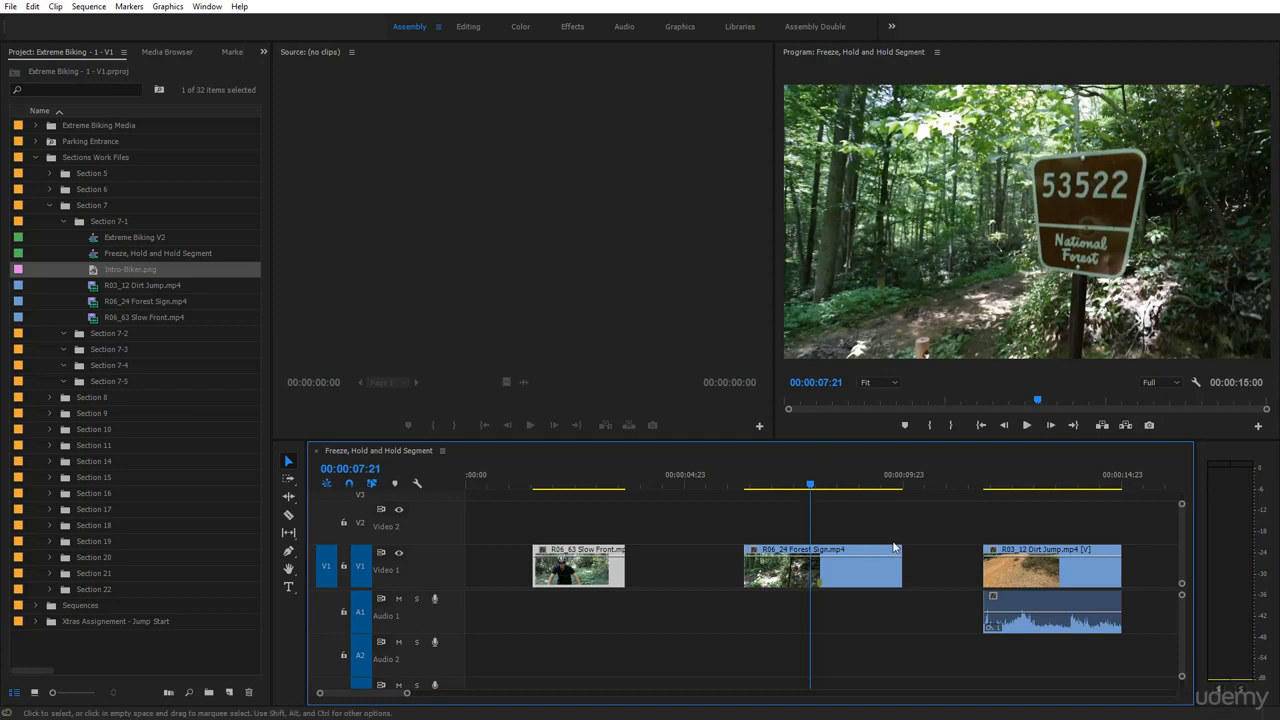
{"action": "right_click", "coordinate": [846, 568]}
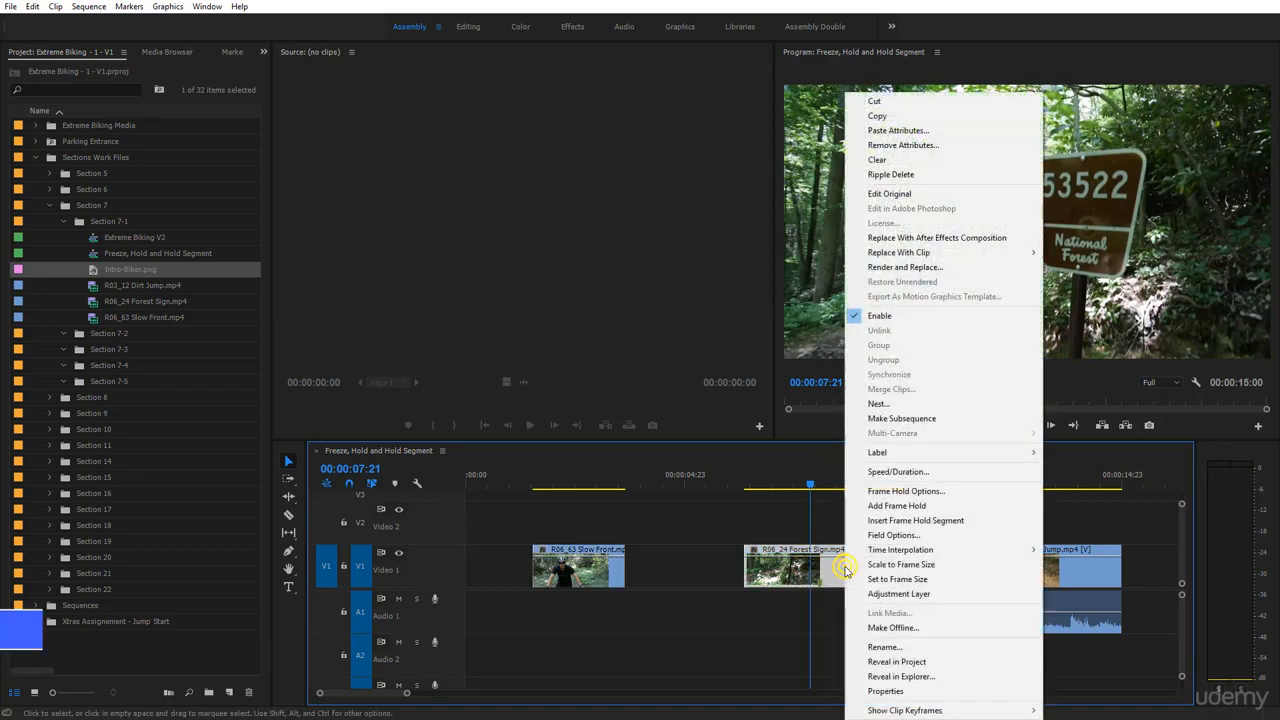
{"action": "left_click", "coordinate": [896, 508]}
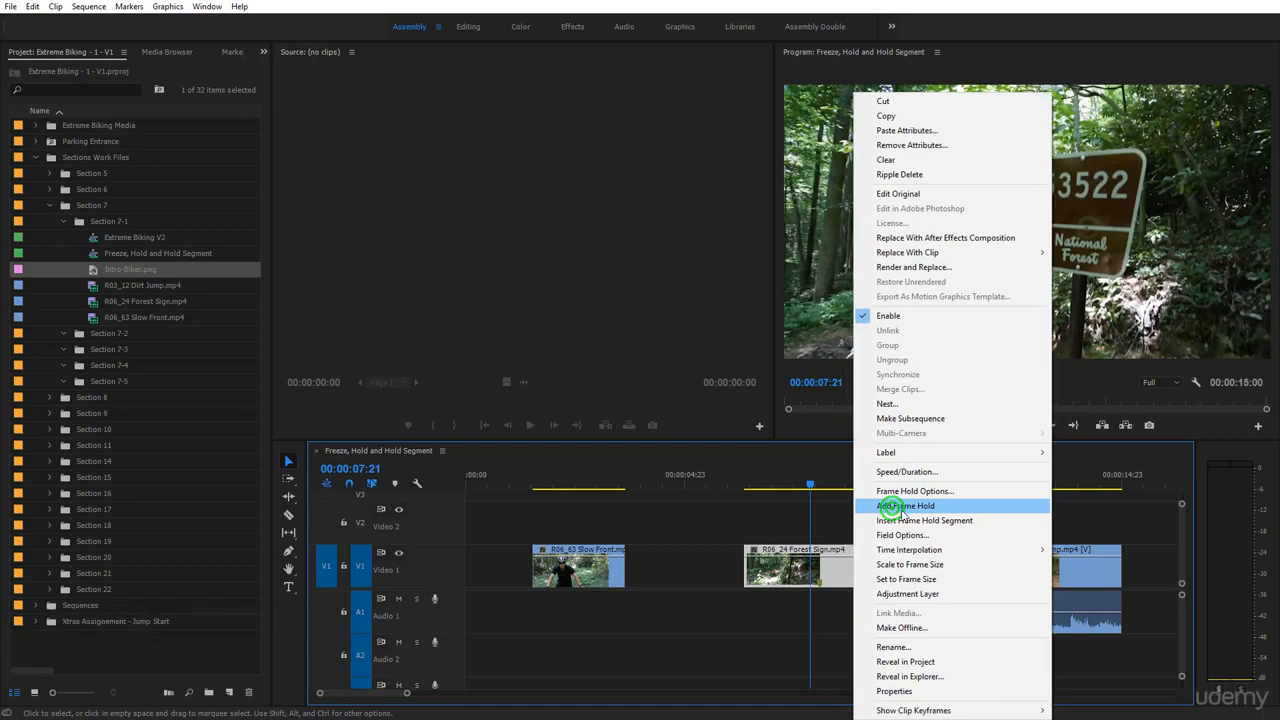
{"action": "left_click_drag", "start_coordinate": [810, 481], "coordinate": [745, 493]}
{"action": "key", "text": "space"}
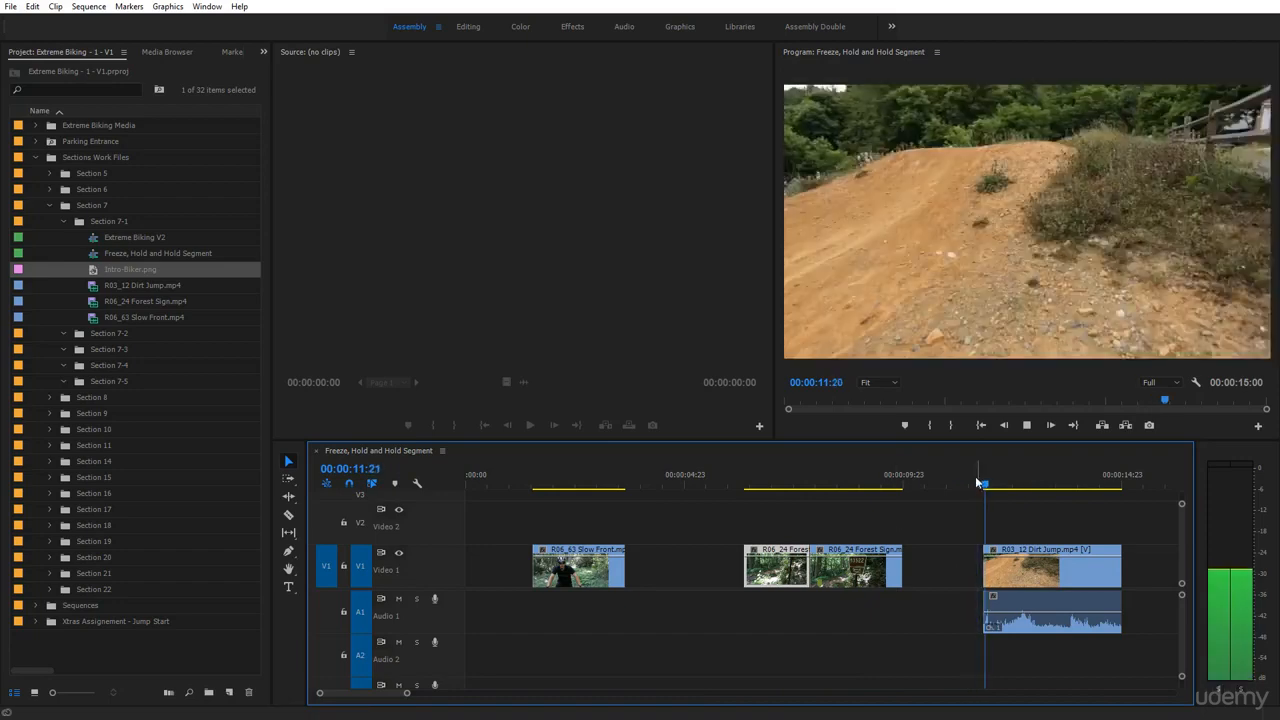
Step: Play through the R03_12 Dirt Jump clip from its start to review the jump
{"action": "left_click_drag", "start_coordinate": [1007, 485], "coordinate": [983, 566]}
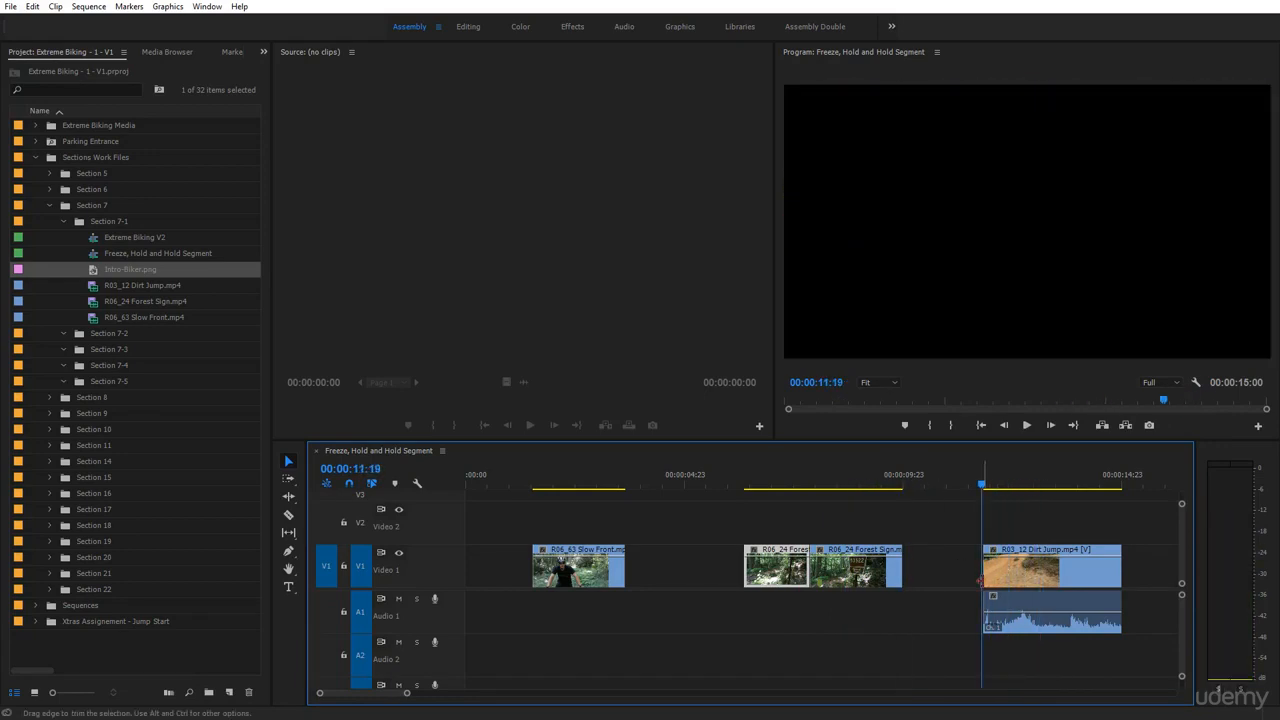
{"action": "key", "text": "space"}
{"action": "left_click", "coordinate": [1070, 508]}
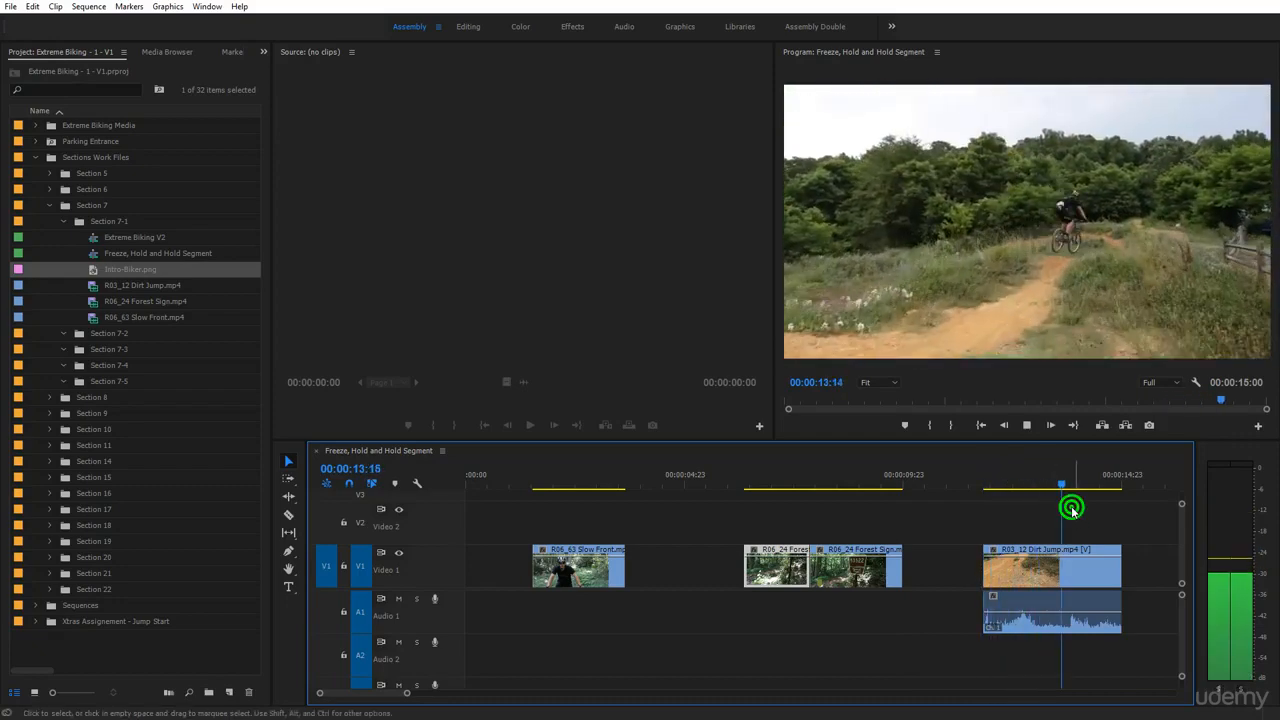
{"action": "left_click", "coordinate": [1117, 489]}
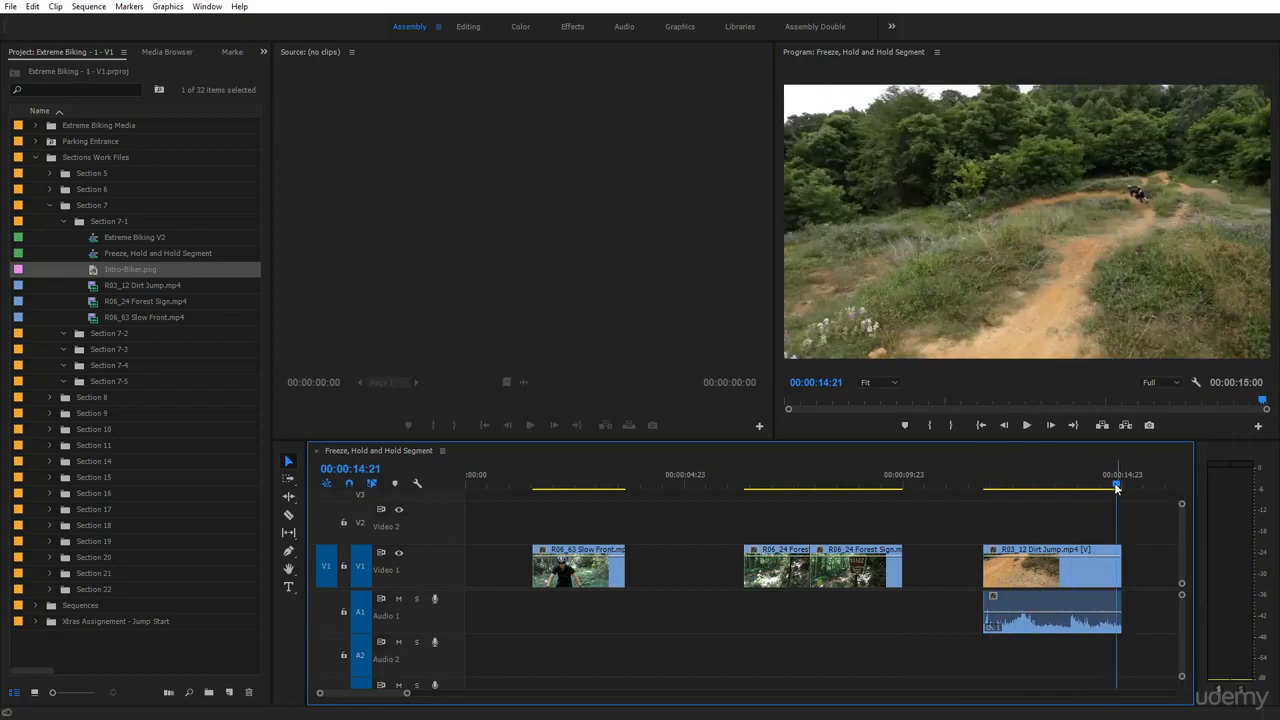
Step: Insert a frame hold segment into the R03_12 Dirt Jump clip at 00:00:13:03 and play the result from the clip's start
{"action": "left_click_drag", "start_coordinate": [1115, 484], "coordinate": [1040, 512]}
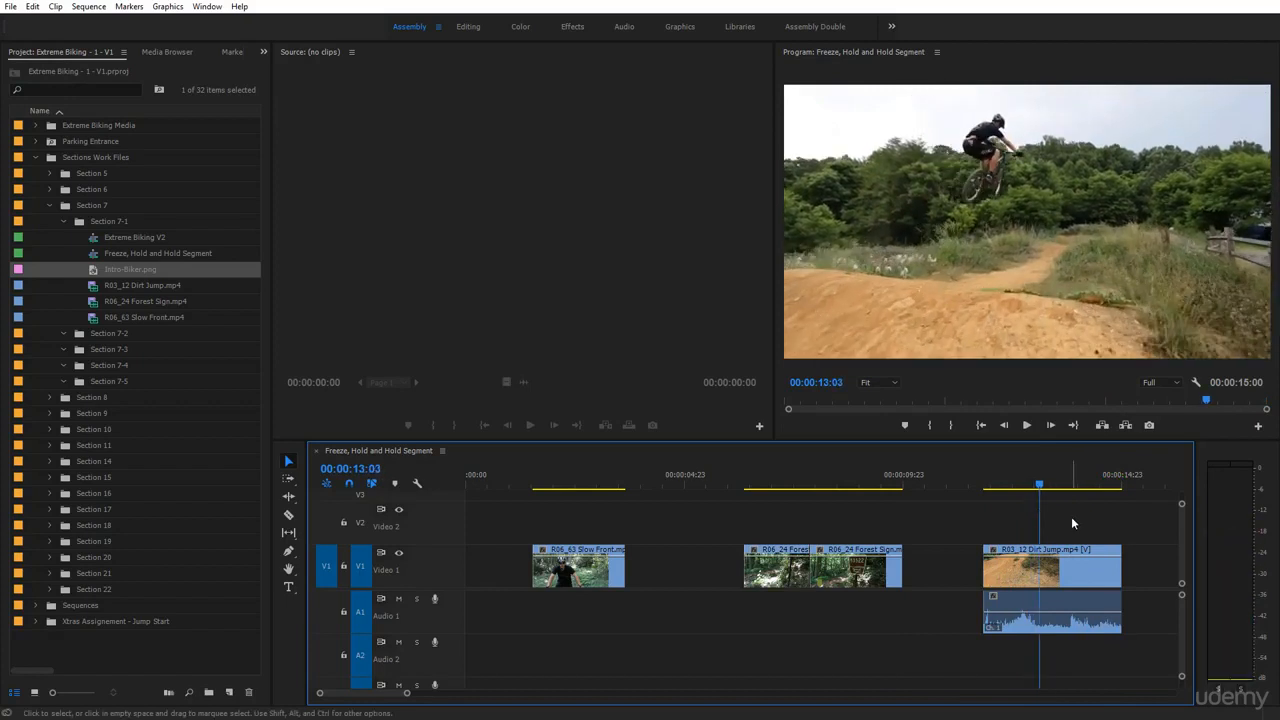
{"action": "right_click", "coordinate": [1057, 577]}
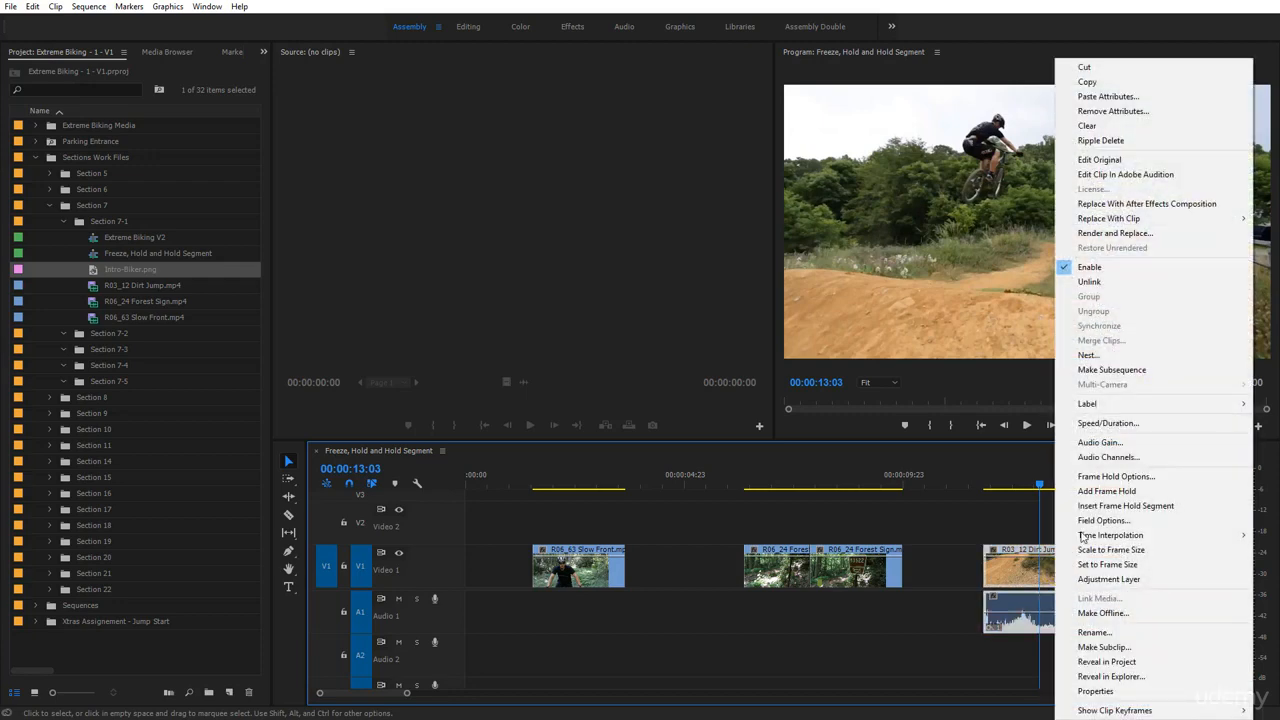
{"action": "left_click", "coordinate": [1137, 508]}
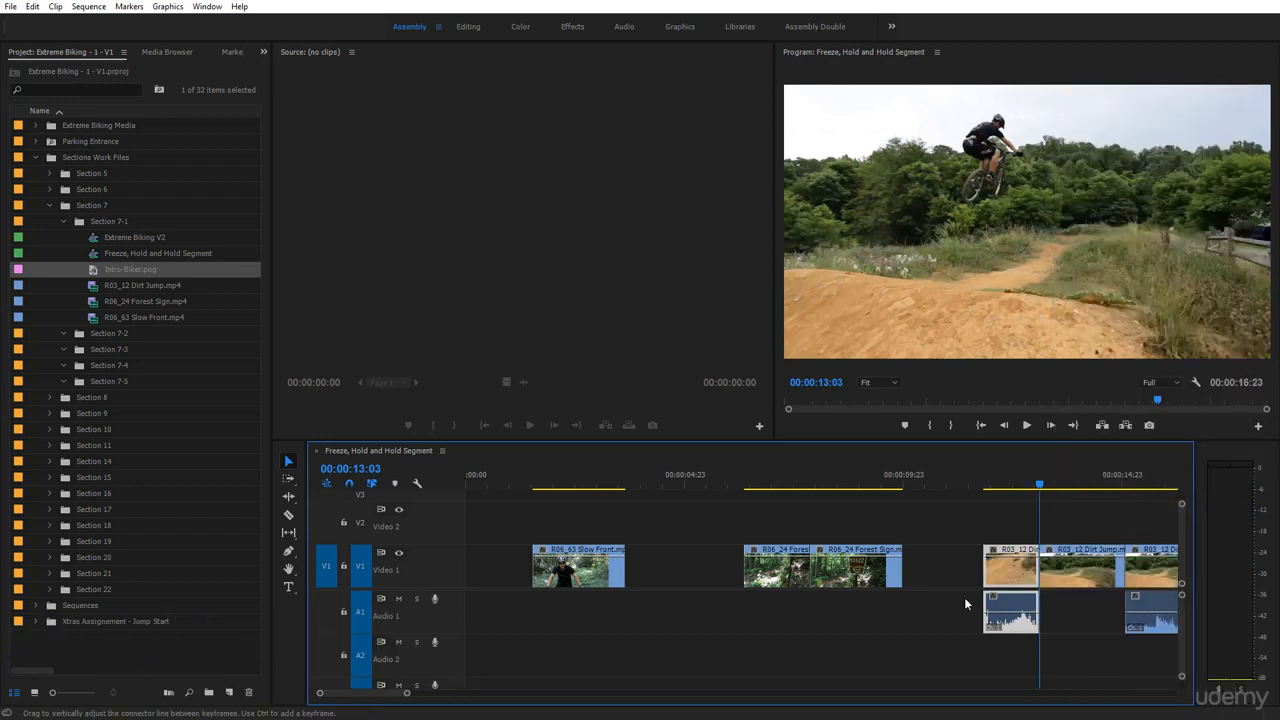
{"action": "key", "text": "minus"}
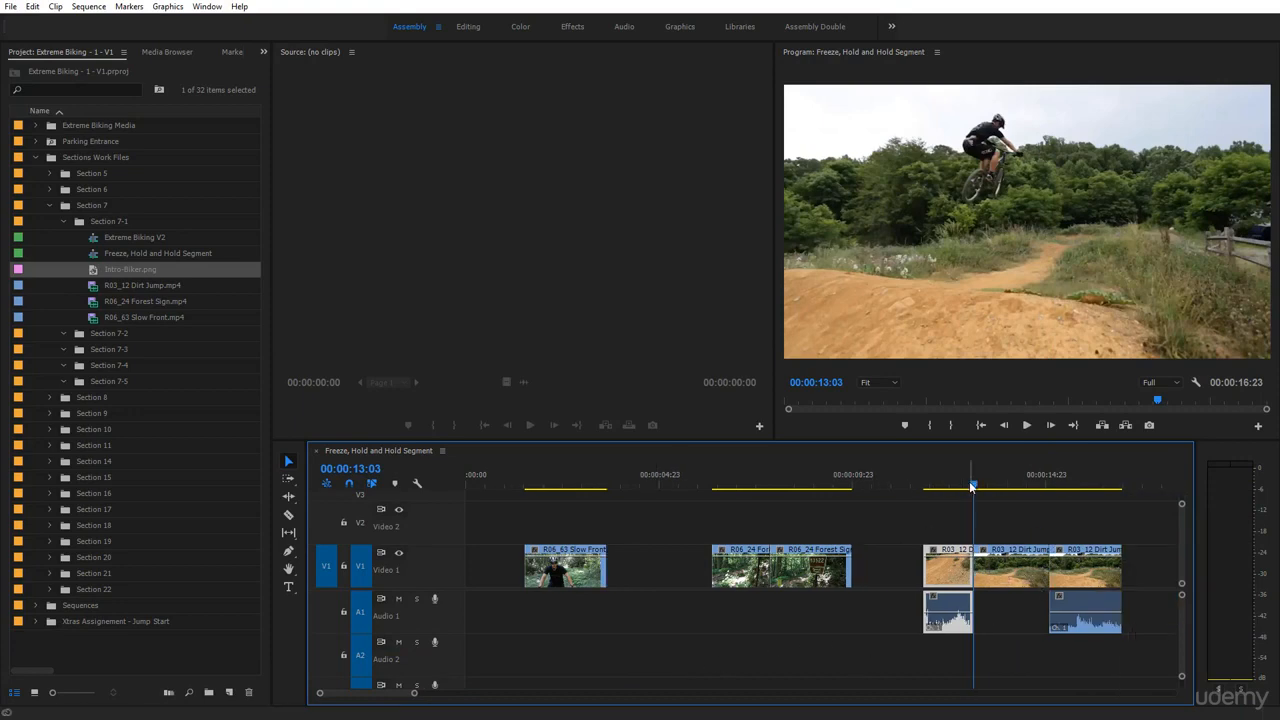
{"action": "left_click_drag", "start_coordinate": [968, 484], "coordinate": [921, 512]}
{"action": "key", "text": "space"}
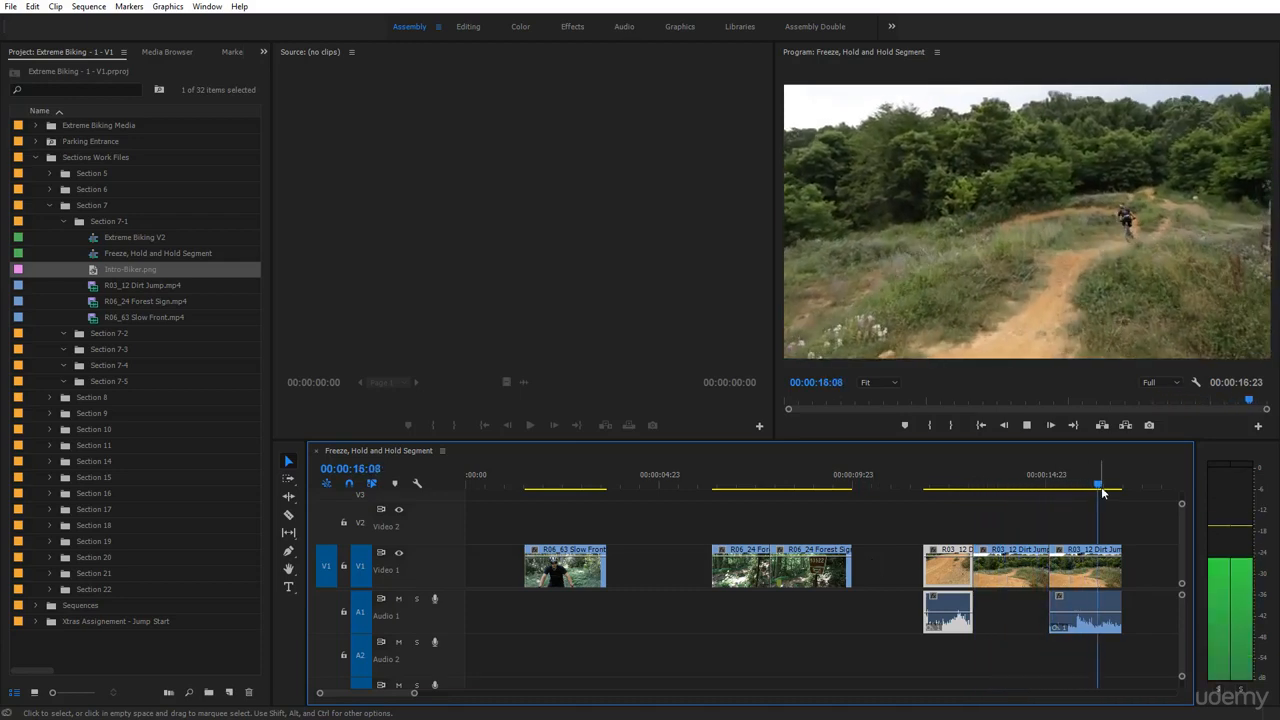
Step: Add the title text "Extreme Biking" over the held jump frame at 00:00:13:16, placed below the rider
{"action": "left_click_drag", "start_coordinate": [1100, 486], "coordinate": [987, 520]}
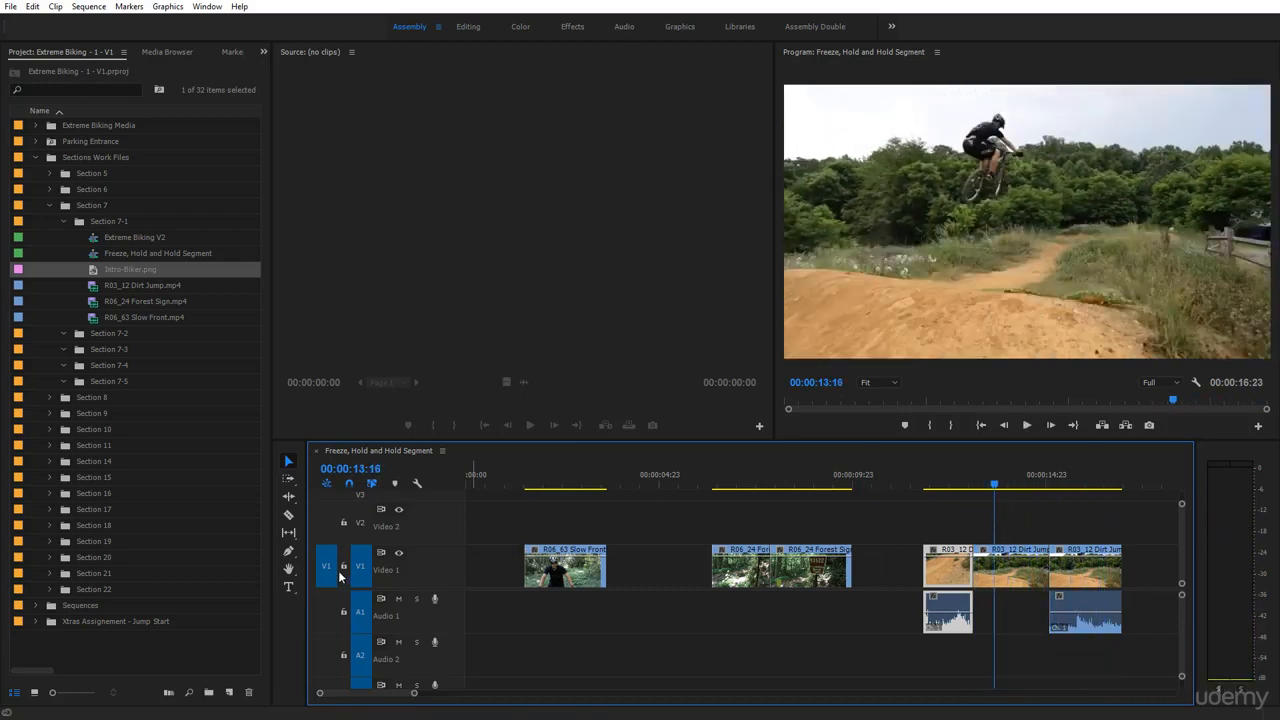
{"action": "left_click", "coordinate": [289, 587]}
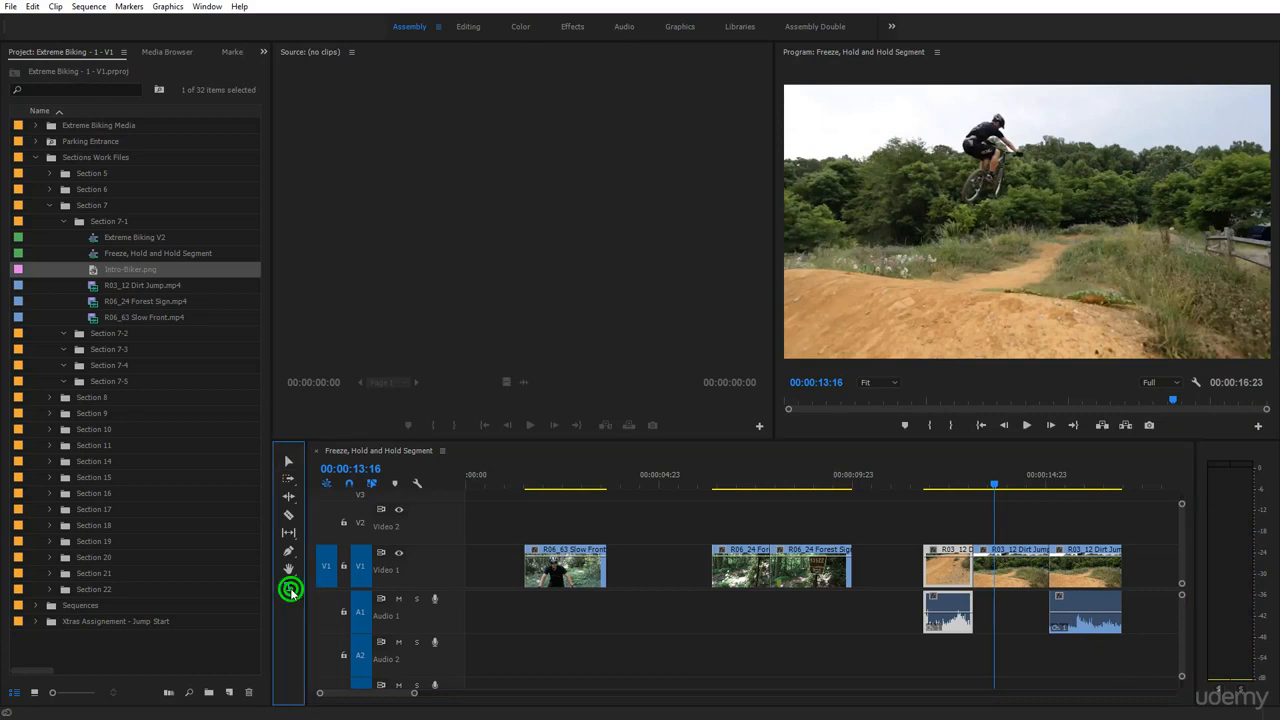
{"action": "left_click", "coordinate": [933, 290]}
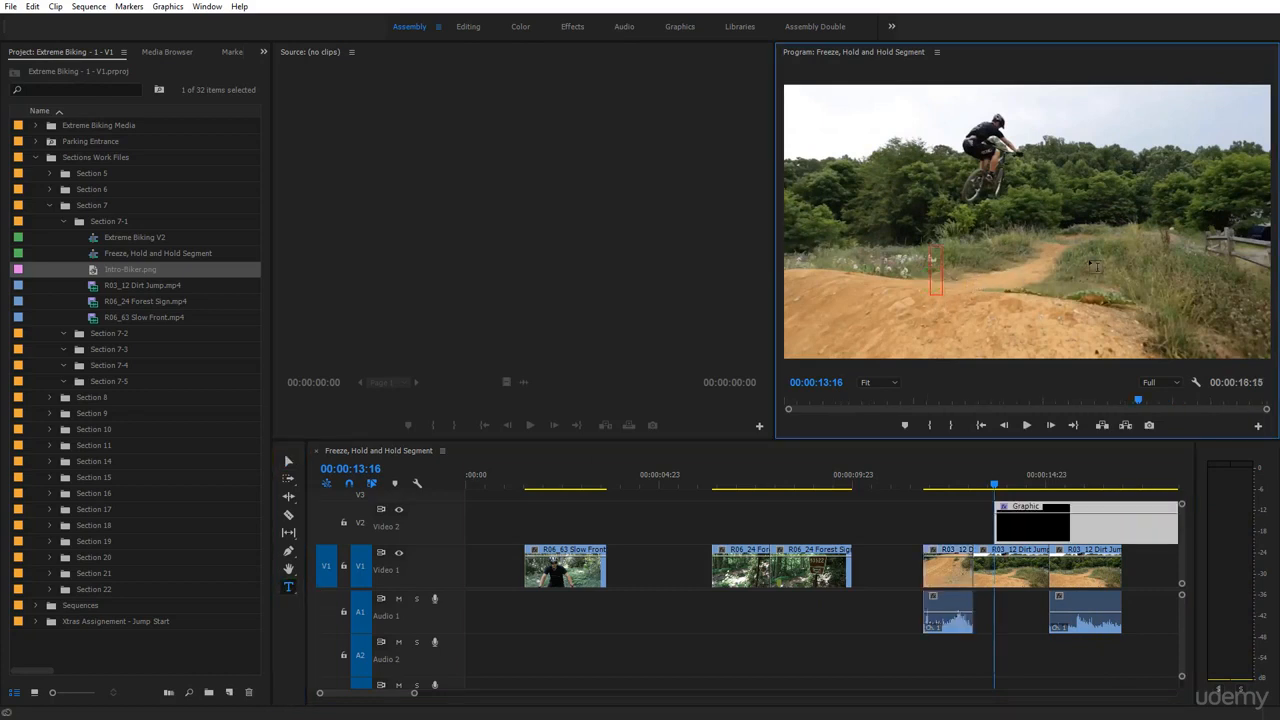
{"action": "type", "text": "Extreme"}
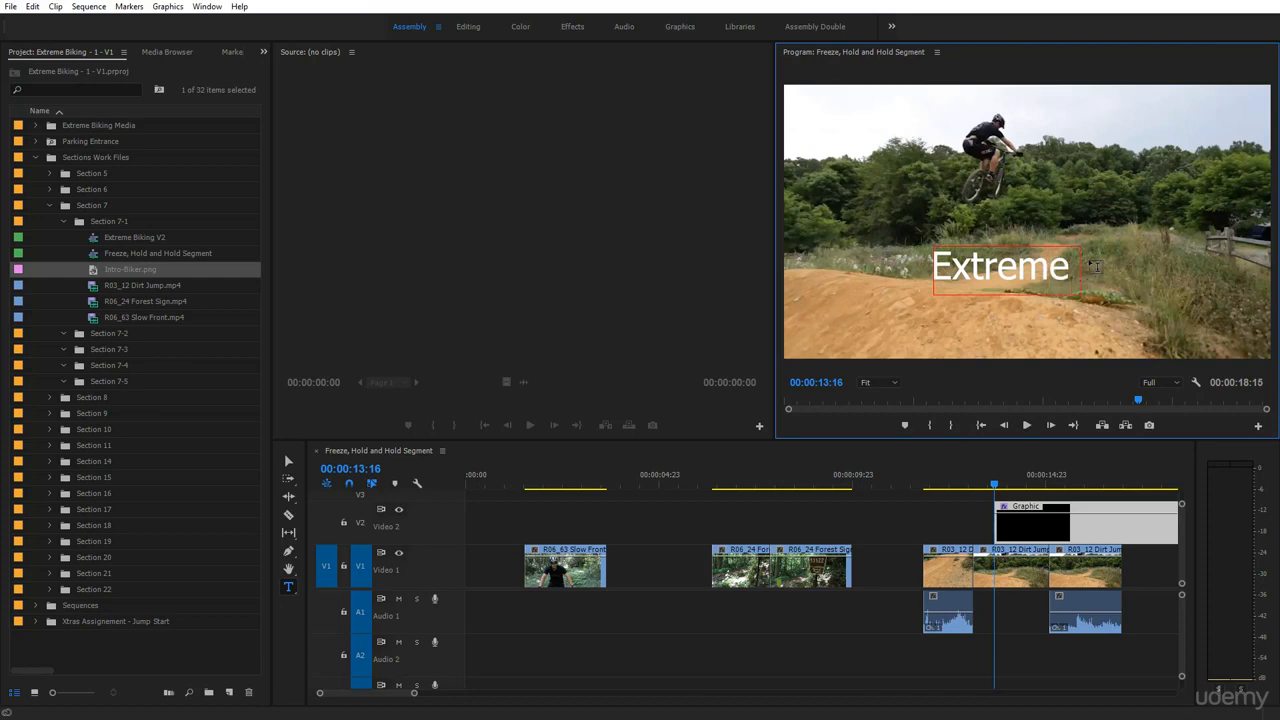
{"action": "type", "text": " Biking"}
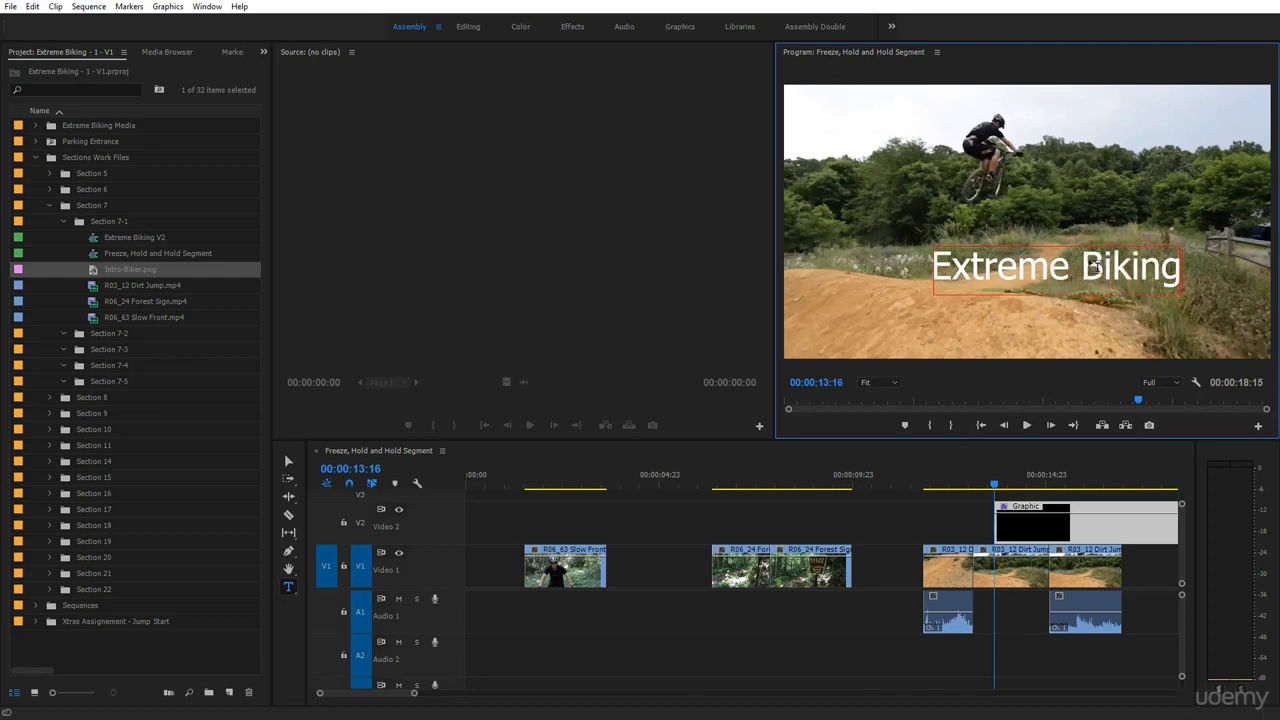
Step: Trim the Extreme Biking title on Video 2 and align it with the held Dirt Jump segment
{"action": "left_click", "coordinate": [288, 462]}
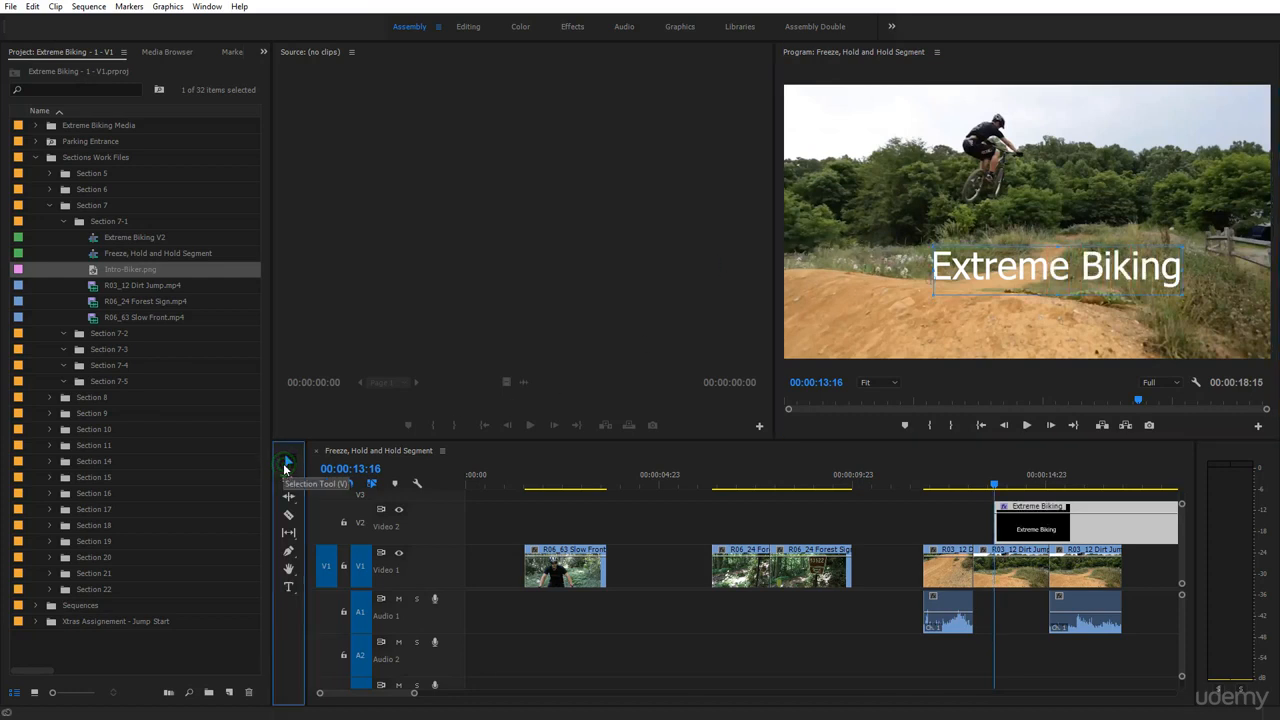
{"action": "left_click_drag", "start_coordinate": [1110, 524], "coordinate": [1047, 522]}
{"action": "left_click", "coordinate": [1015, 533]}
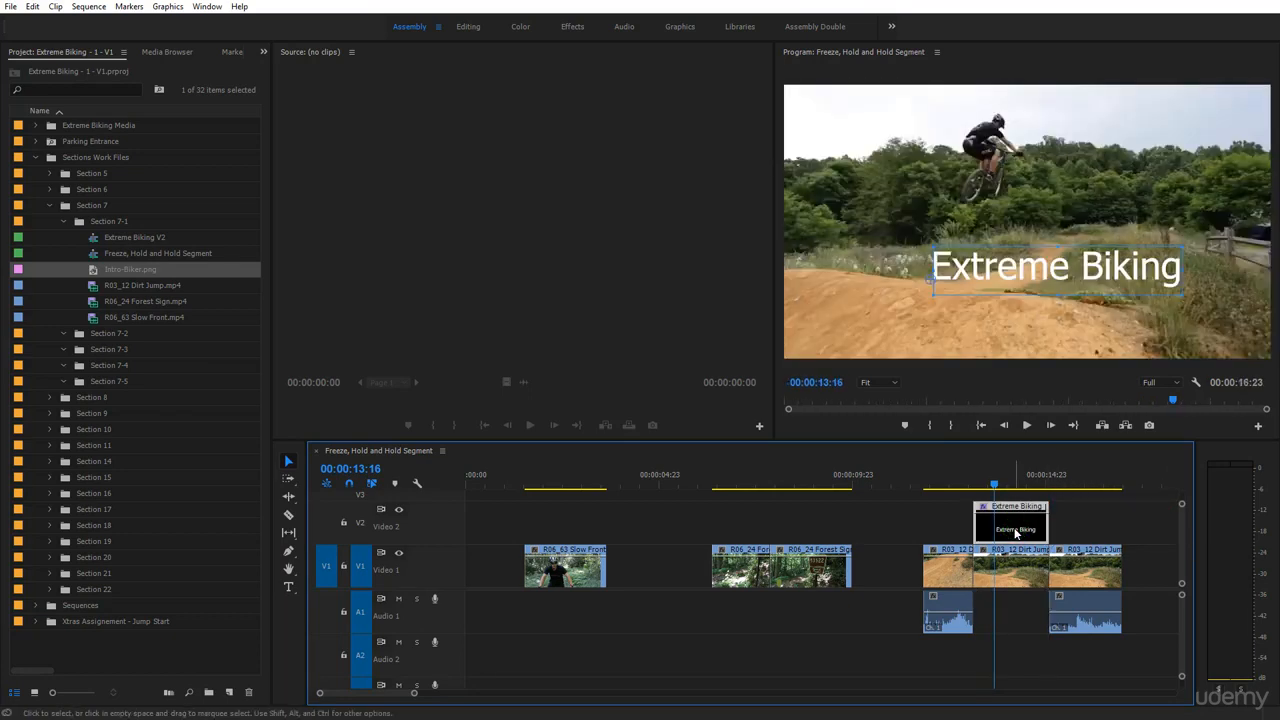
Step: Add cross dissolves to both ends of the Extreme Biking title and shorten them, the closing one to about 11 frames
{"action": "key", "text": "ctrl+d"}
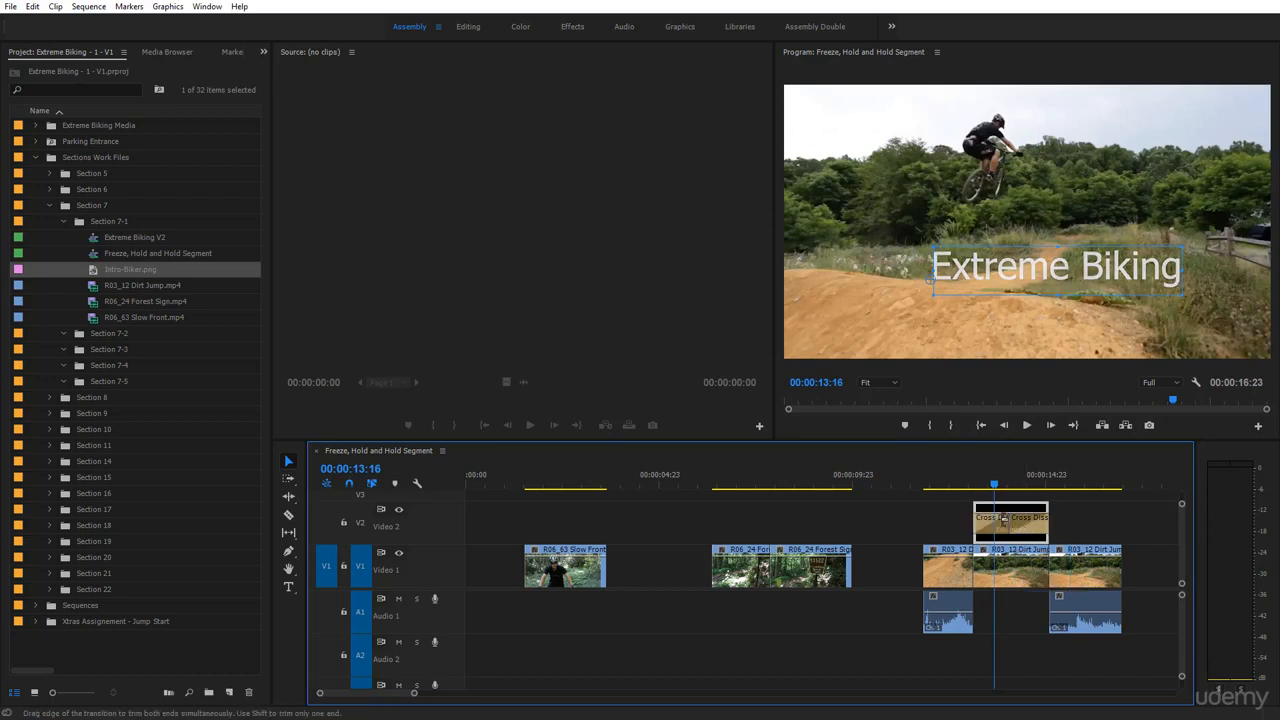
{"action": "left_click_drag", "start_coordinate": [1006, 528], "coordinate": [994, 530]}
{"action": "left_click_drag", "start_coordinate": [1014, 525], "coordinate": [1040, 530]}
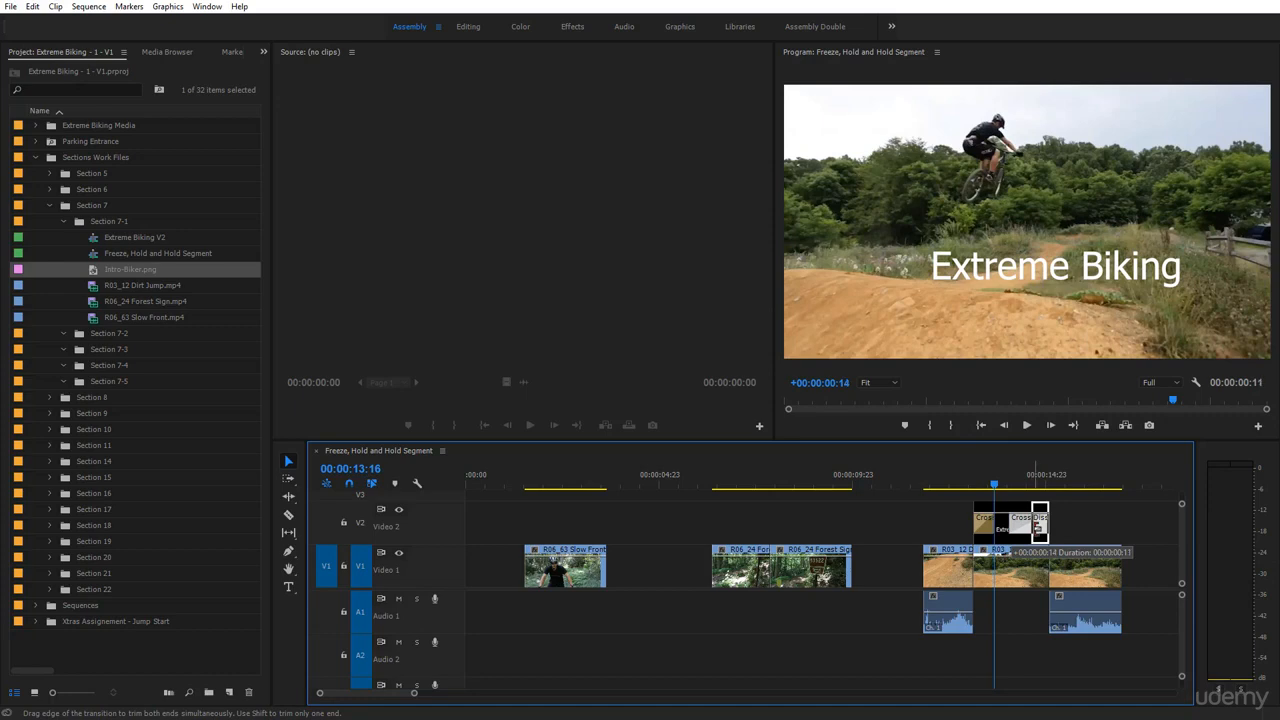
Step: Play the Dirt Jump section from its start to check the title's fades over the held frame
{"action": "left_click_drag", "start_coordinate": [995, 486], "coordinate": [919, 491]}
{"action": "key", "text": "space"}
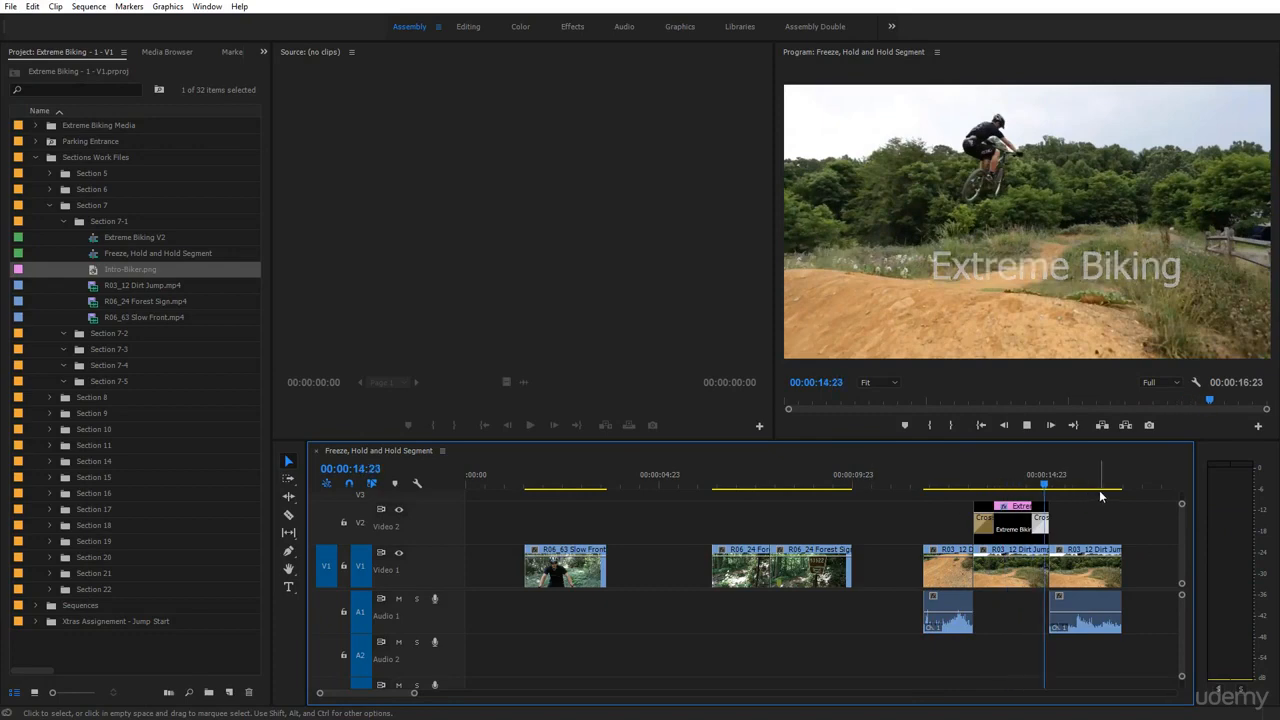
{"action": "key", "text": "space"}
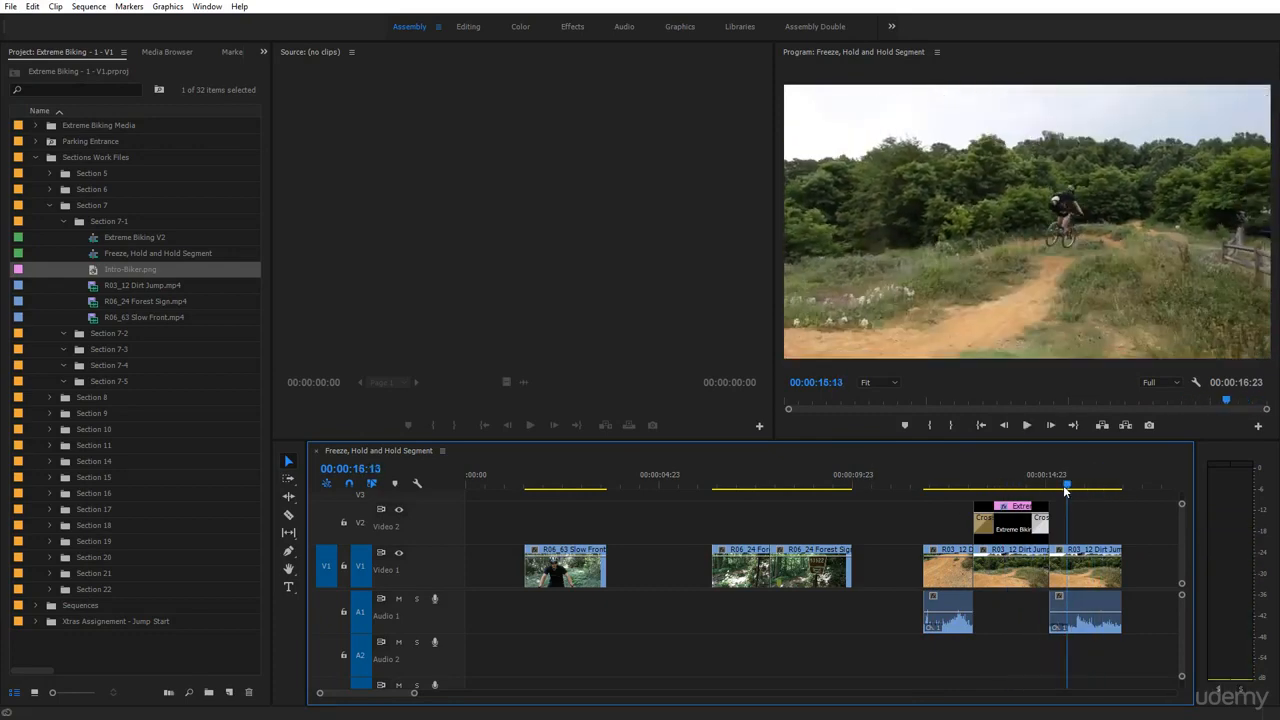
Step: Extend the title about 9 frames earlier and slightly past the end of the held segment, and play the section back
{"action": "left_click_drag", "start_coordinate": [974, 524], "coordinate": [960, 525]}
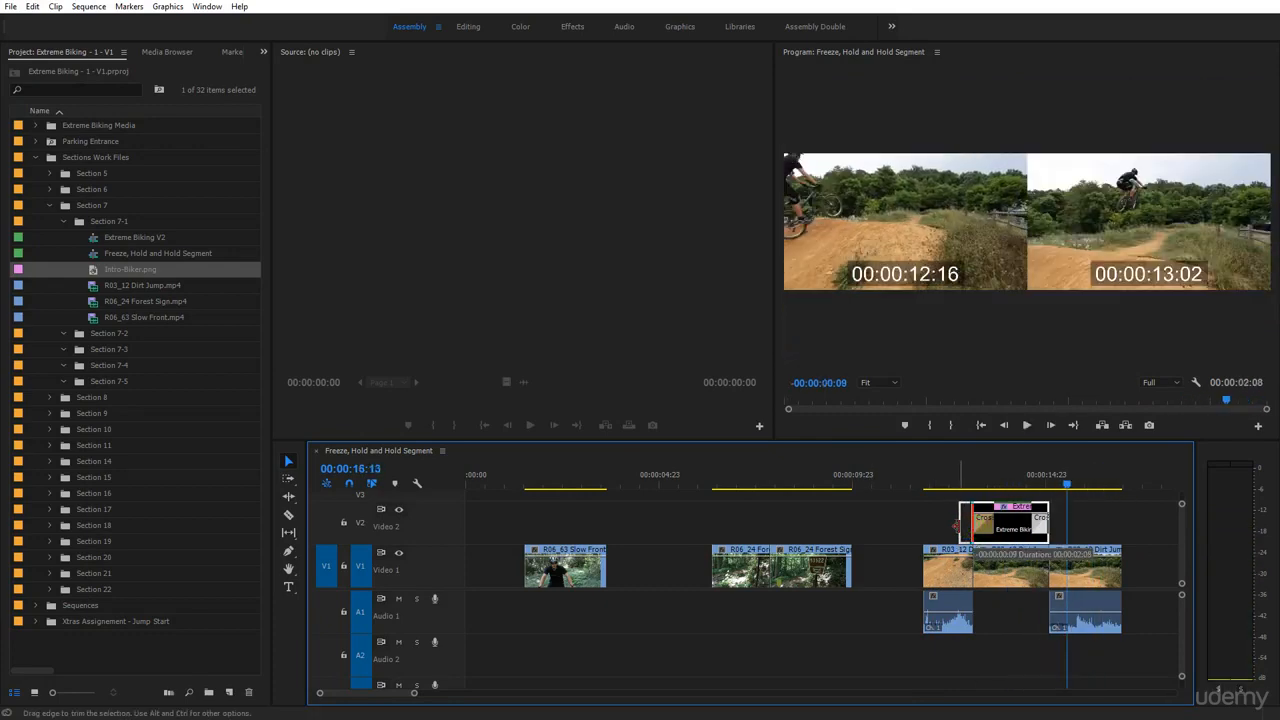
{"action": "left_click_drag", "start_coordinate": [1047, 524], "coordinate": [1062, 530]}
{"action": "left_click_drag", "start_coordinate": [1068, 482], "coordinate": [918, 508]}
{"action": "key", "text": "space"}
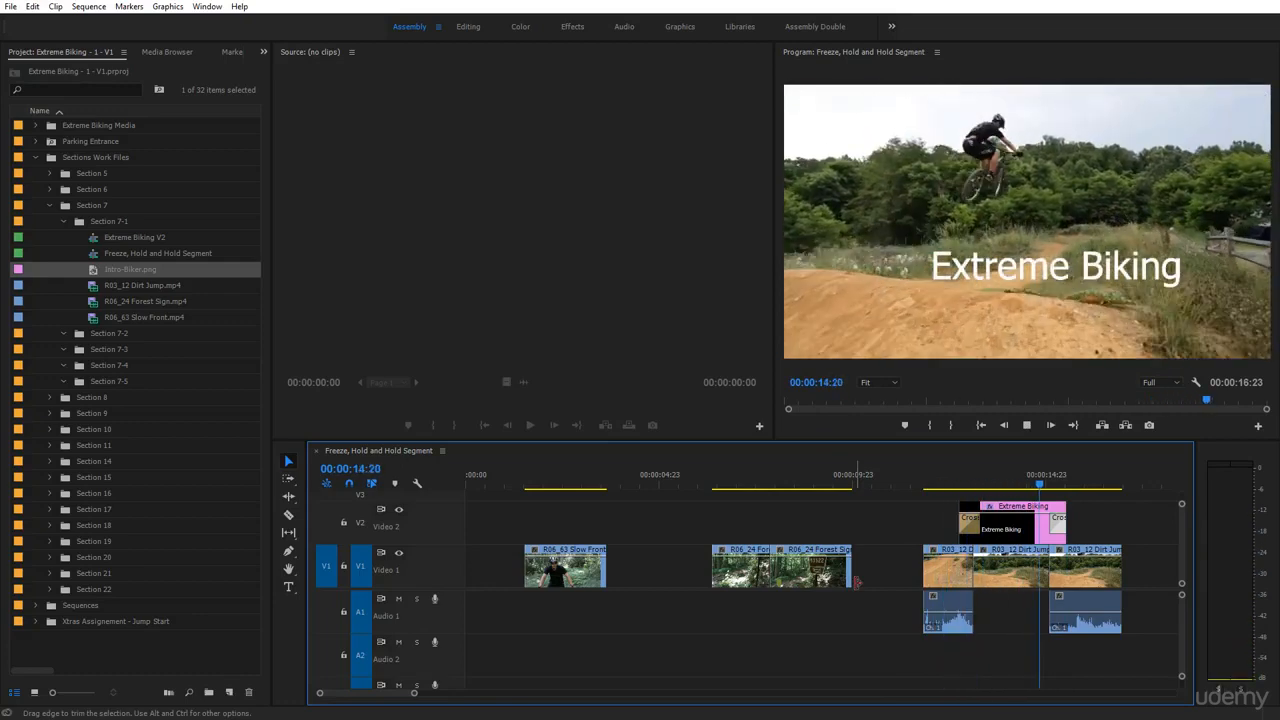
{"action": "left_click", "coordinate": [1120, 484]}
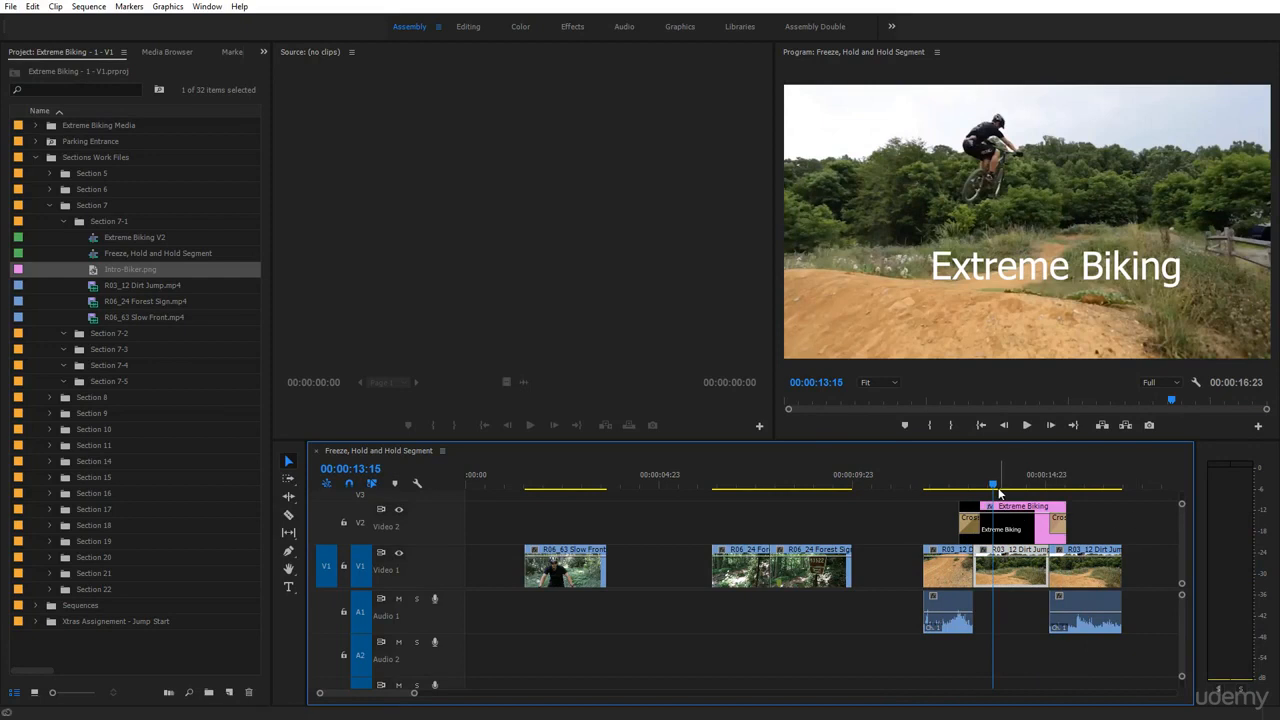
Step: Copy the three R03_12 Dirt Jump clips with their title and paste-insert them at the start of the Extreme Biking V2 sequence
{"action": "left_click", "coordinate": [1145, 527]}
{"action": "left_click_drag", "start_coordinate": [997, 618], "coordinate": [919, 638]}
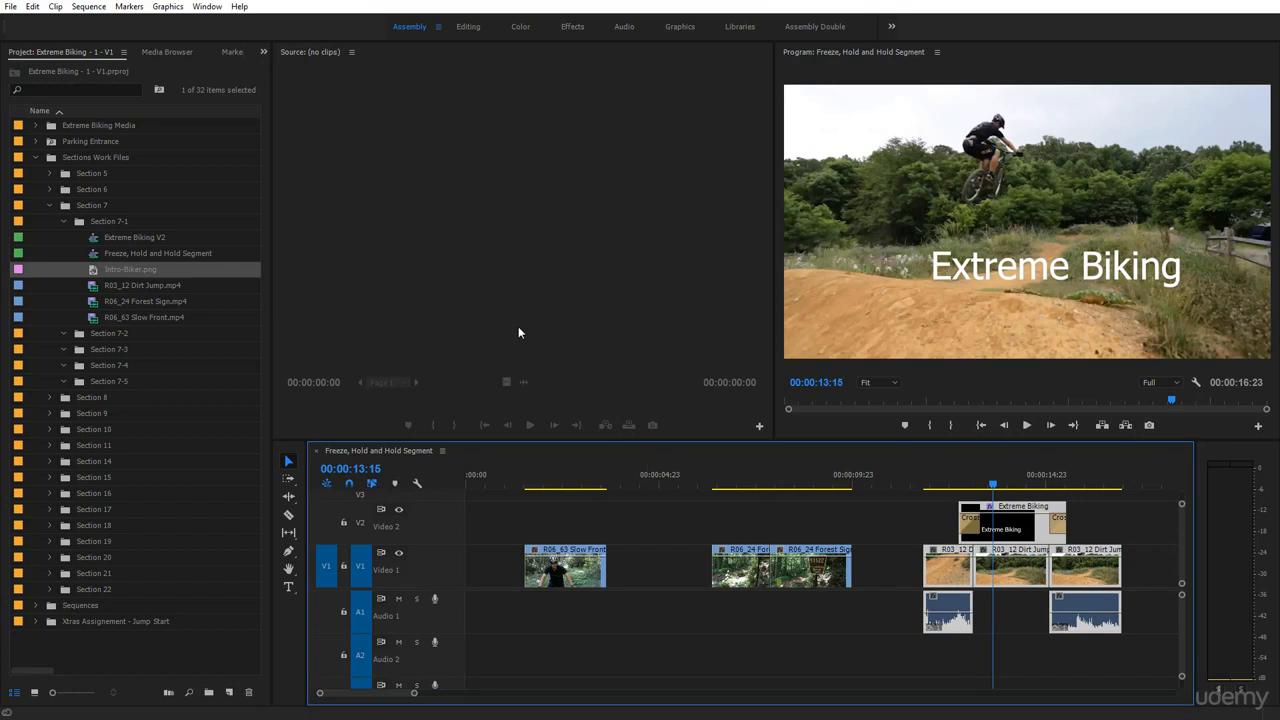
{"action": "left_click", "coordinate": [91, 242]}
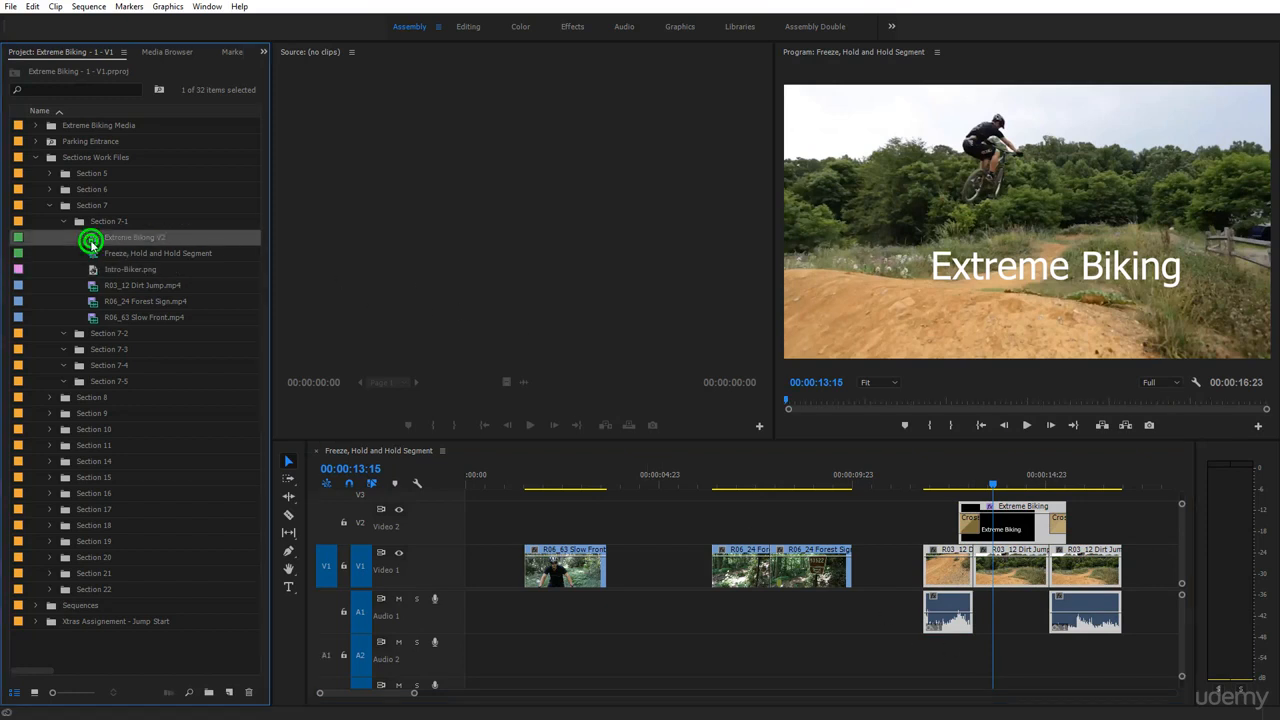
{"action": "double_click", "coordinate": [91, 242]}
{"action": "left_click", "coordinate": [466, 485]}
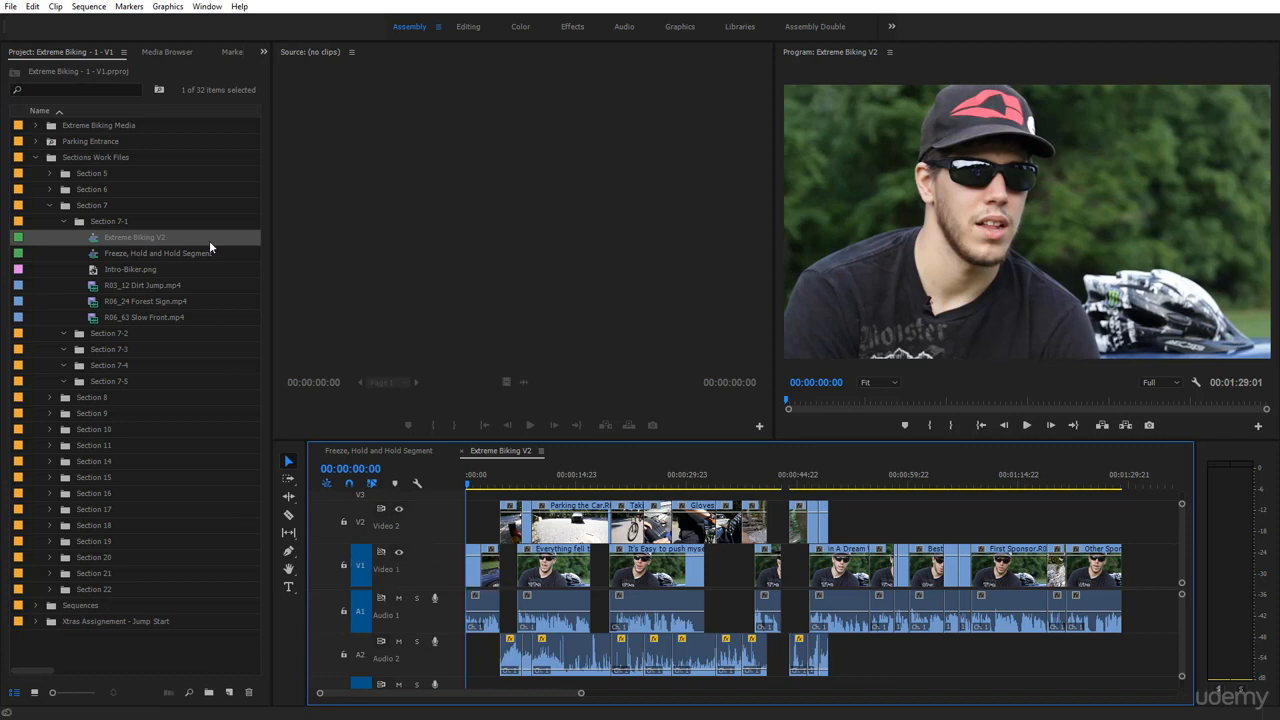
{"action": "left_click", "coordinate": [32, 6]}
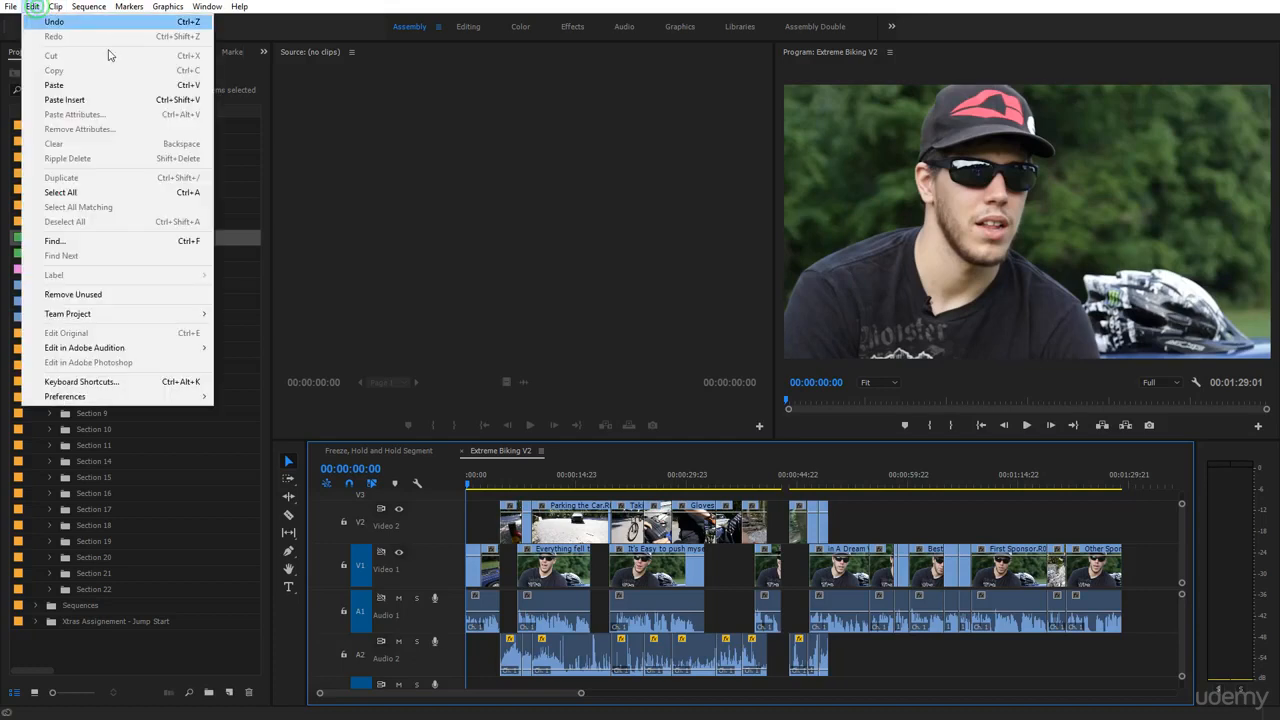
{"action": "left_click", "coordinate": [147, 101]}
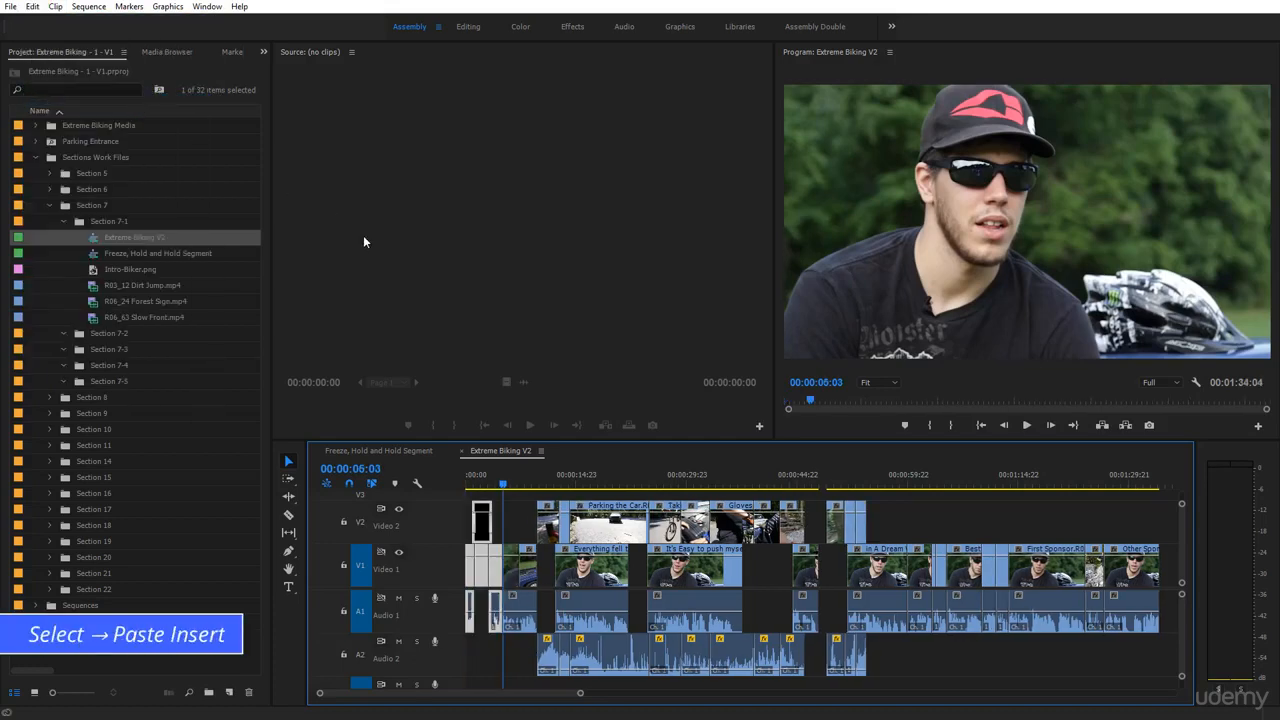
Step: Play the Extreme Biking V2 sequence from its start to review the new opening
{"action": "left_click_drag", "start_coordinate": [501, 487], "coordinate": [434, 488]}
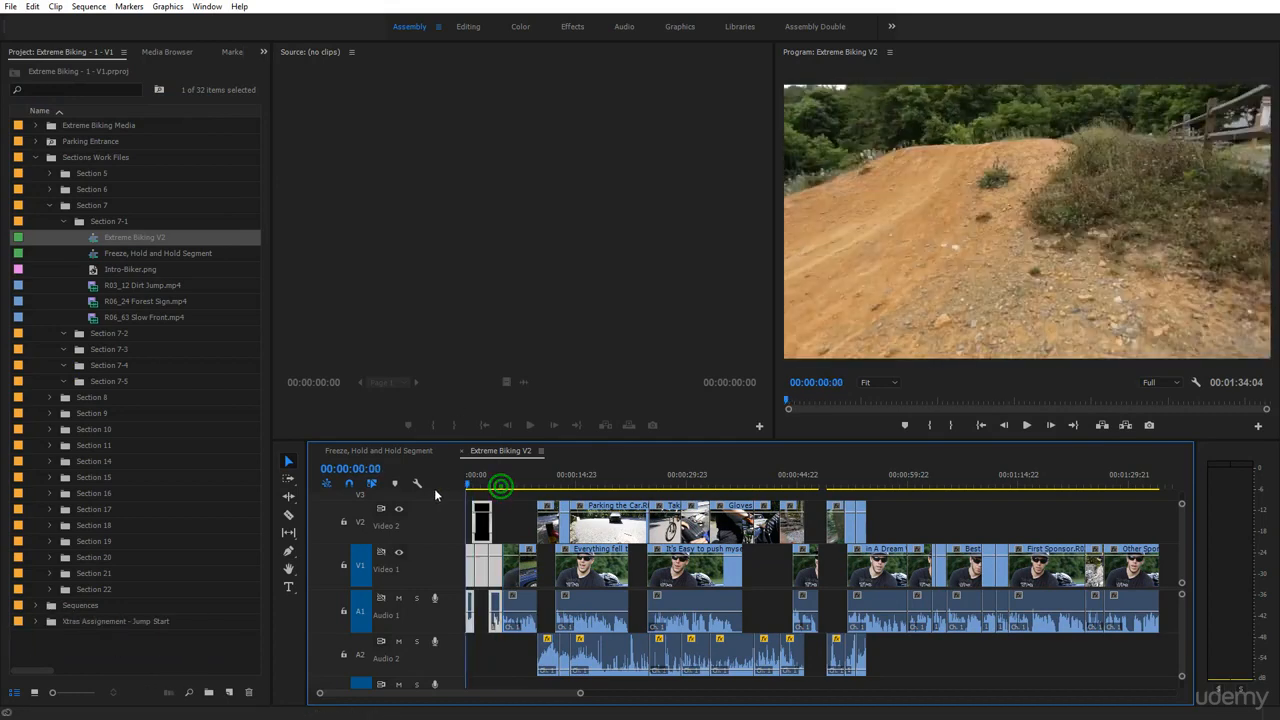
{"action": "key", "text": "space"}
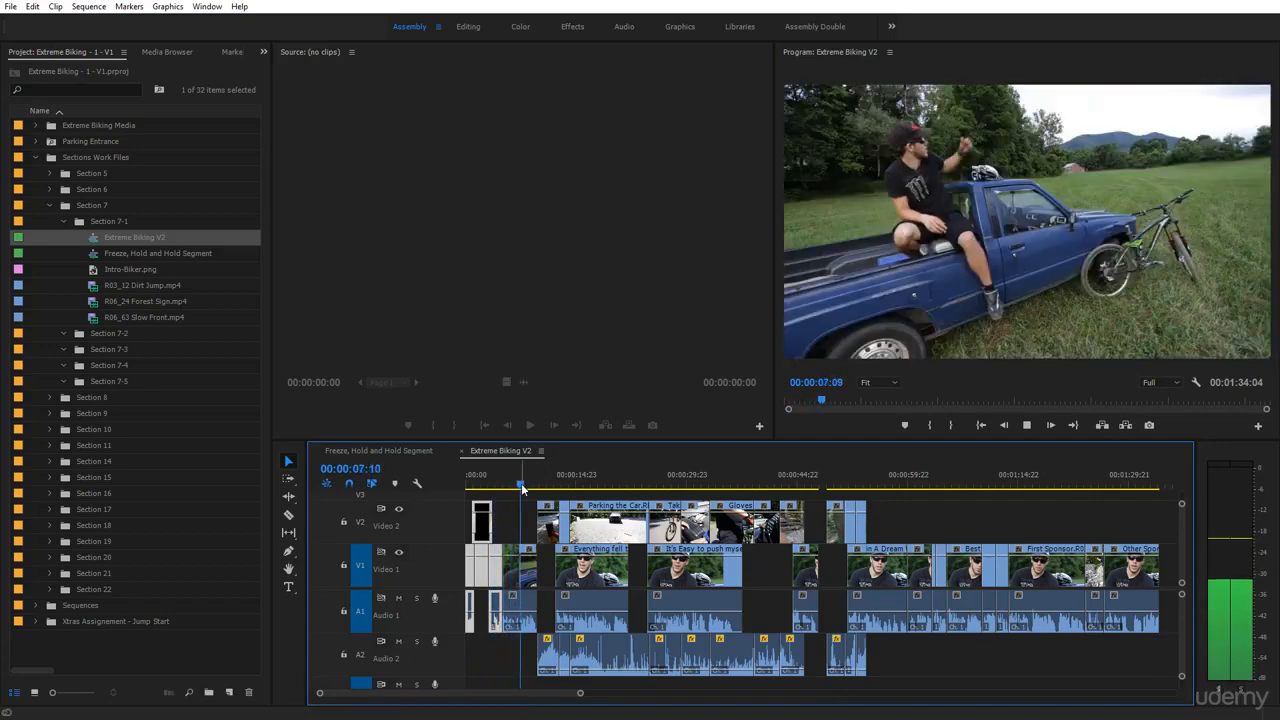
{"action": "left_click_drag", "start_coordinate": [521, 484], "coordinate": [459, 487]}
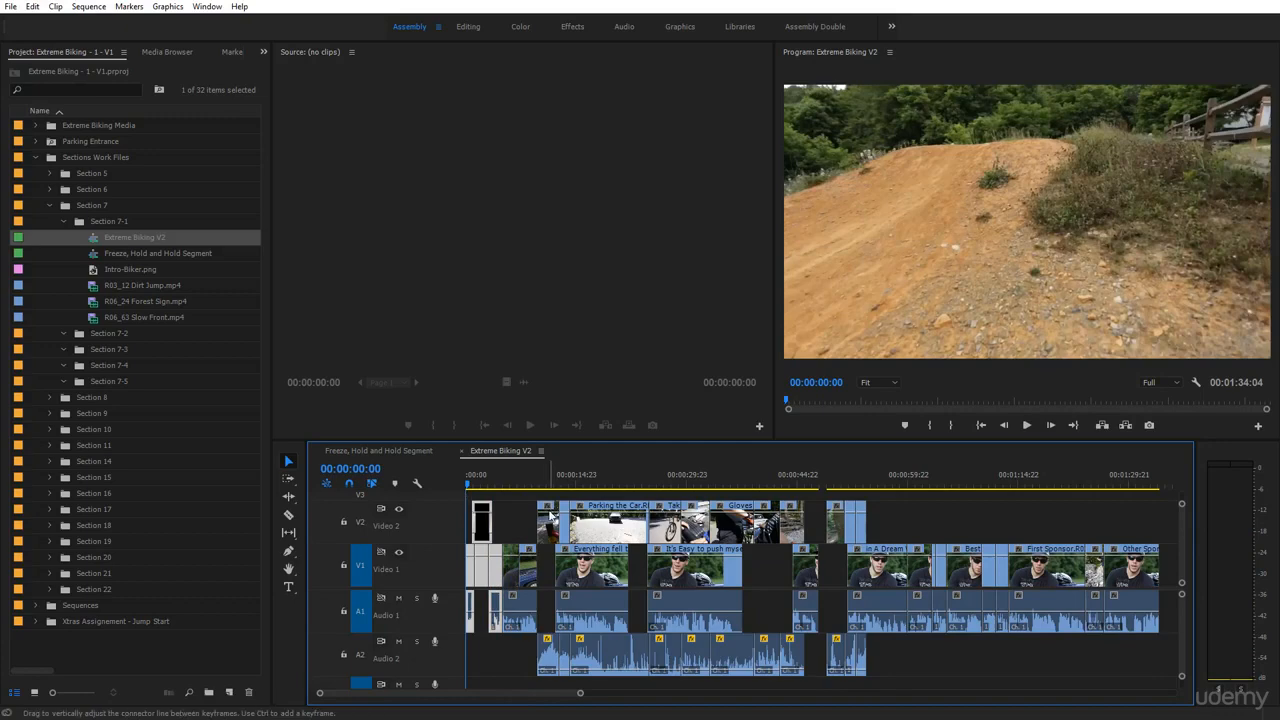
{"action": "key", "text": "space"}
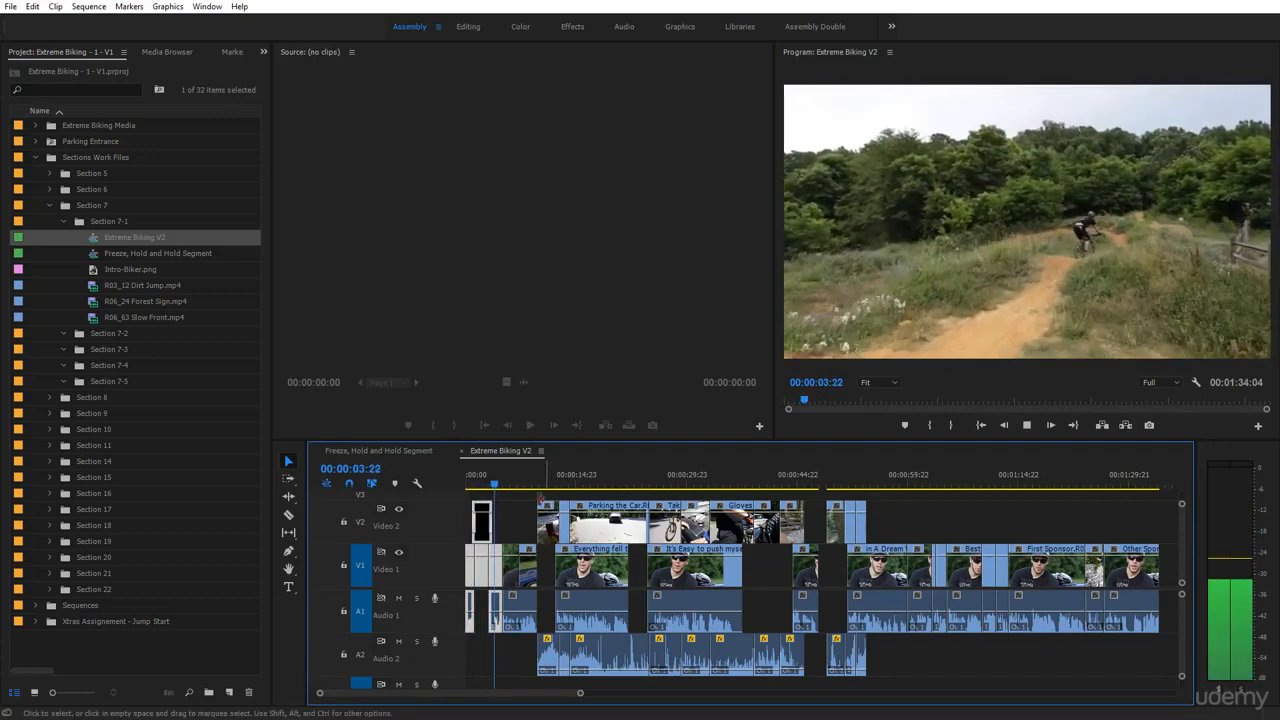
{"action": "key", "text": "space"}
Step: Return to the Freeze, Hold and Hold Segment sequence and review the frame hold commands available for its clips and title
{"action": "left_click", "coordinate": [403, 451]}
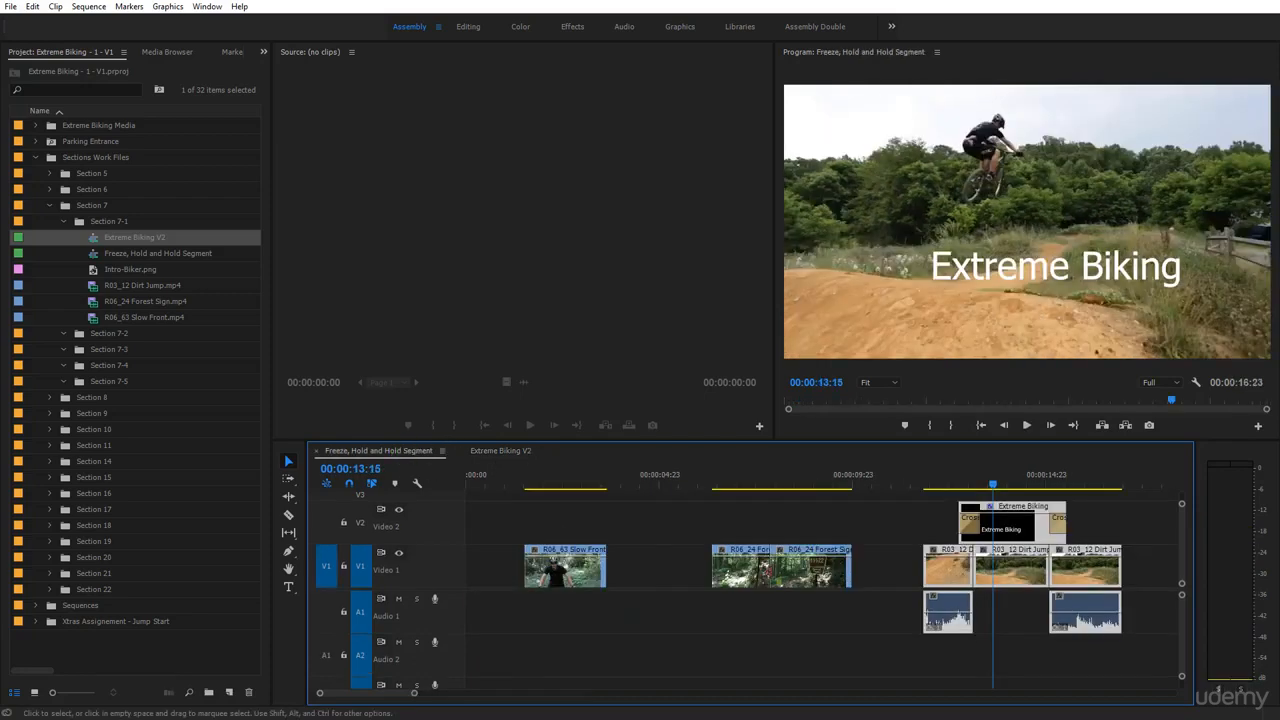
{"action": "right_click", "coordinate": [552, 560]}
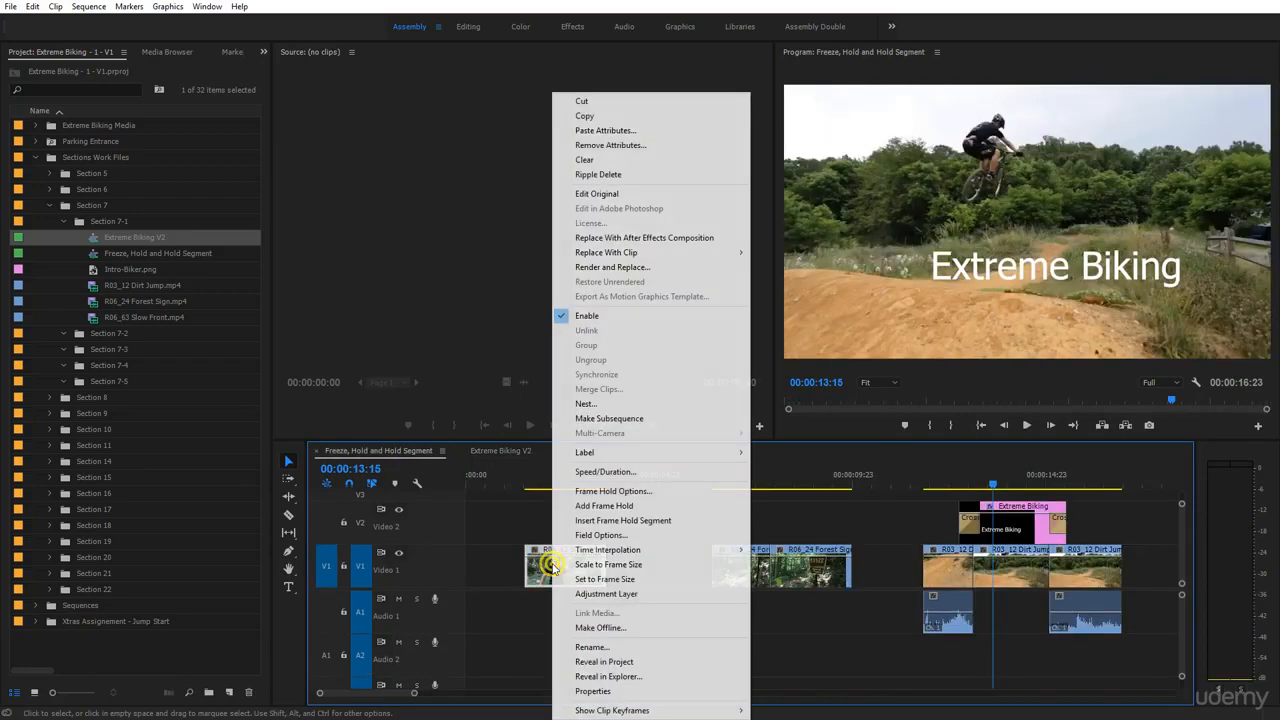
{"action": "right_click", "coordinate": [798, 560]}
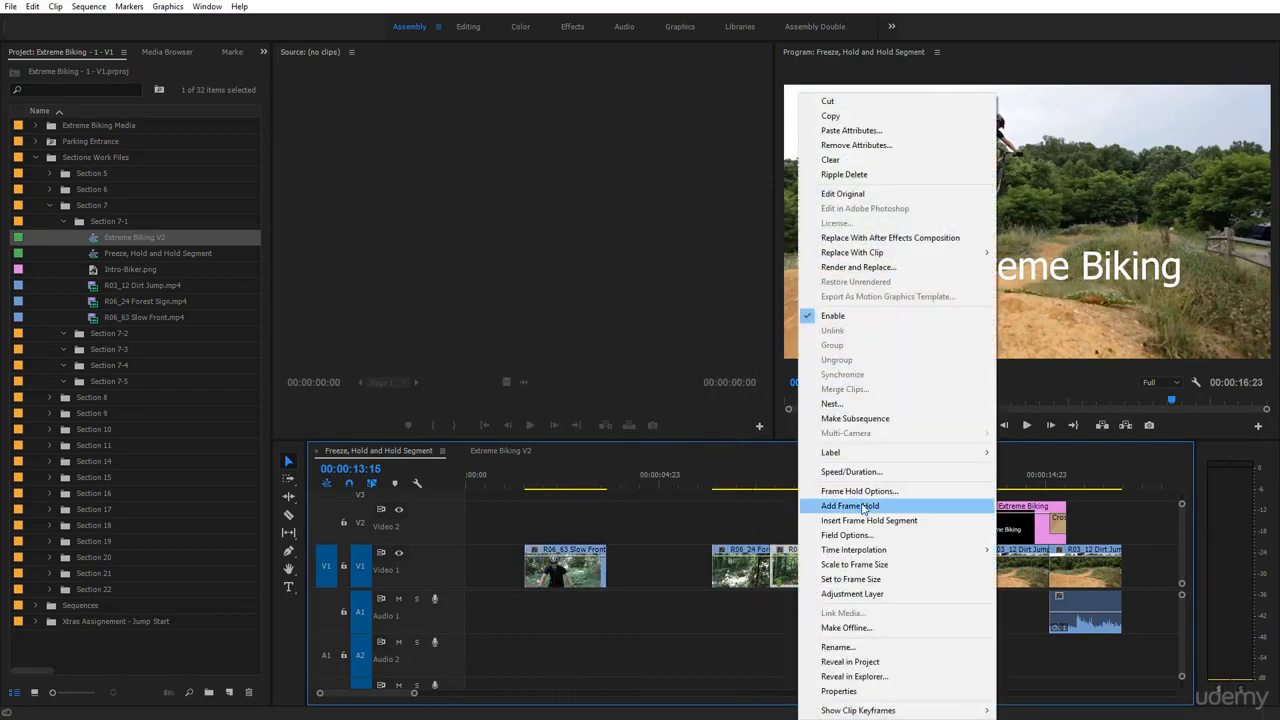
{"action": "right_click", "coordinate": [1035, 530]}
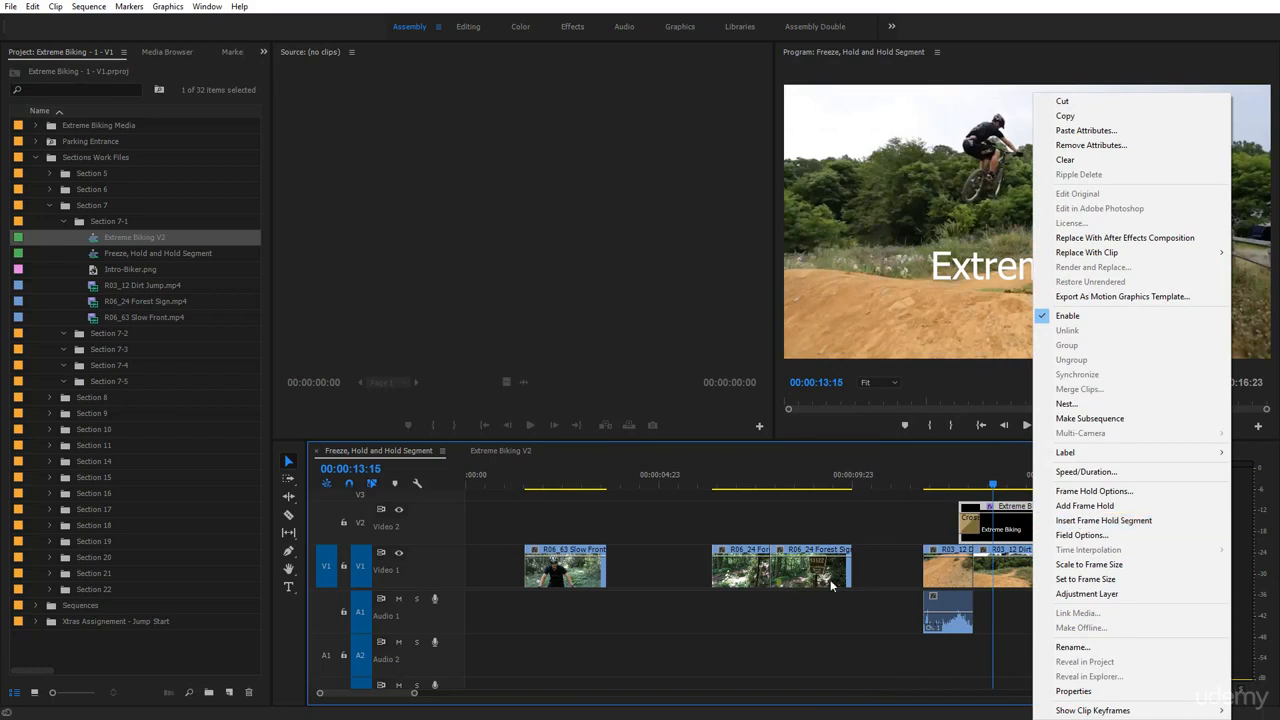
{"action": "left_click", "coordinate": [867, 646]}
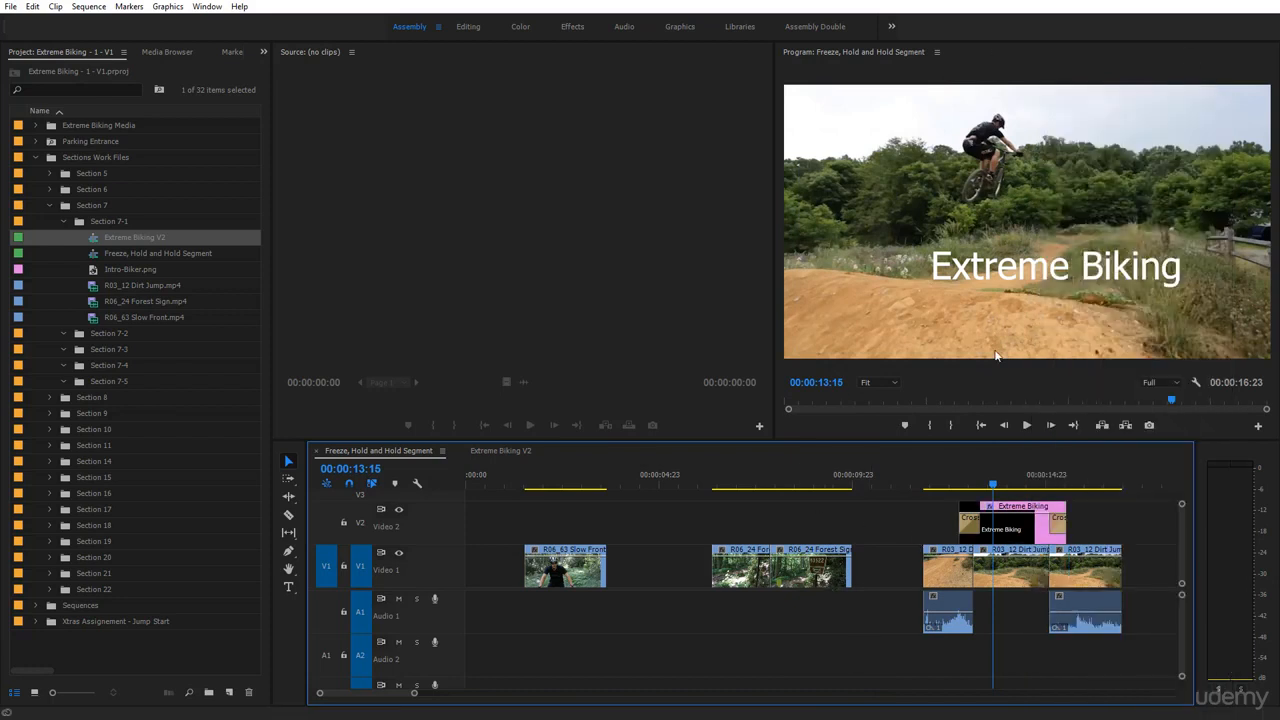